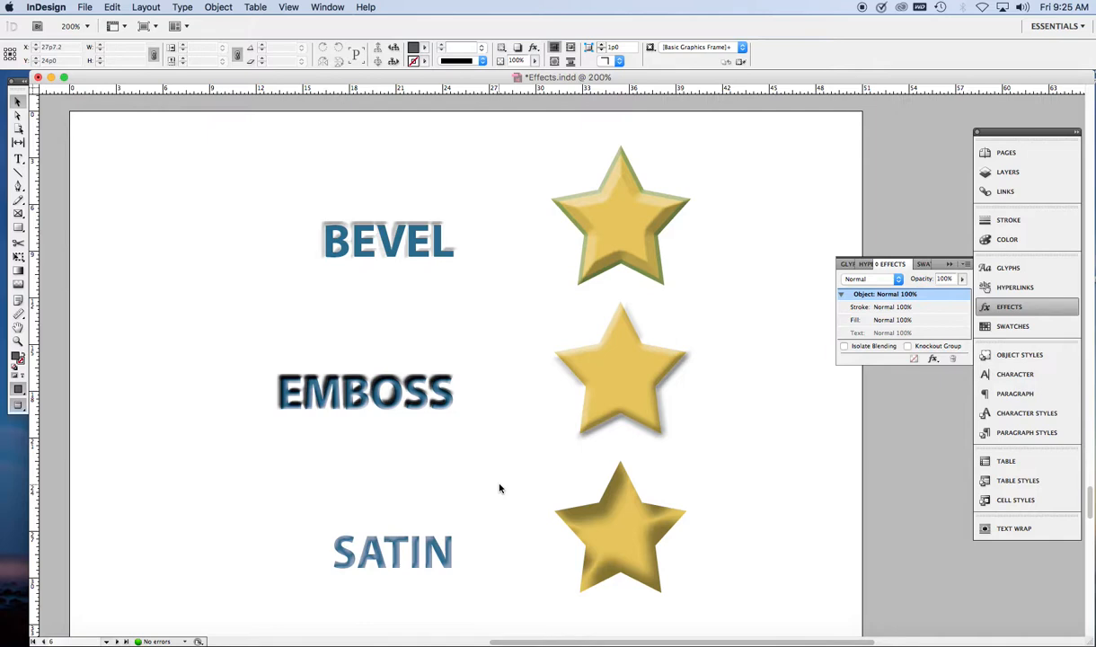
Add a Bevel and Emboss effect to the green-outlined star beside the lower, plain BEVEL heading
scroll(805, 539, down, 5)
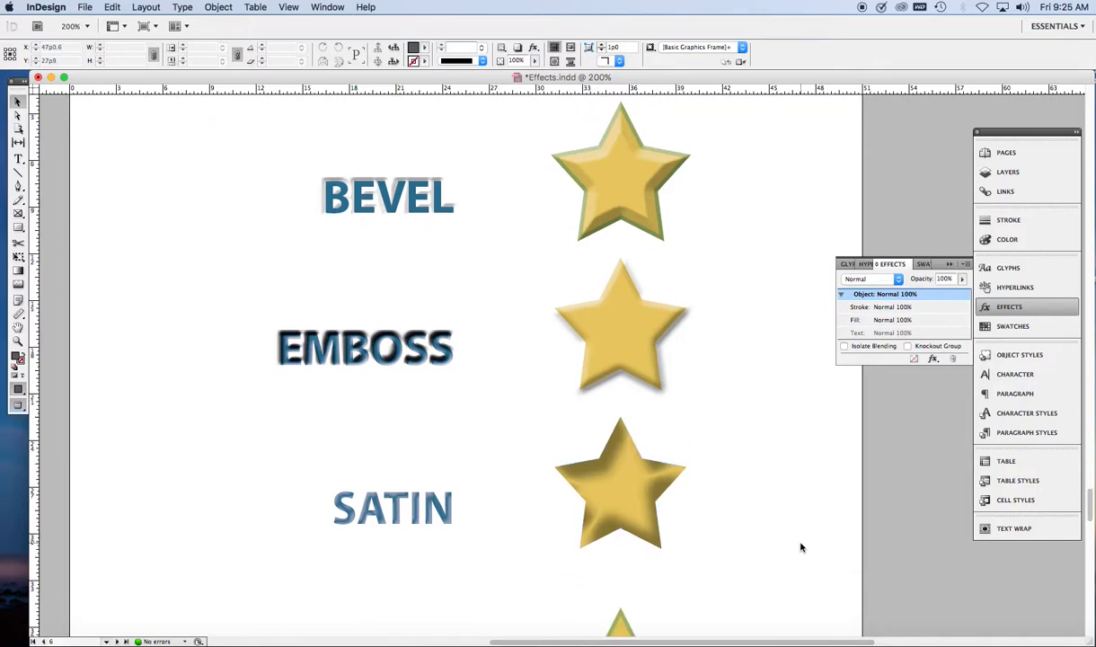
scroll(801, 546, down, 6)
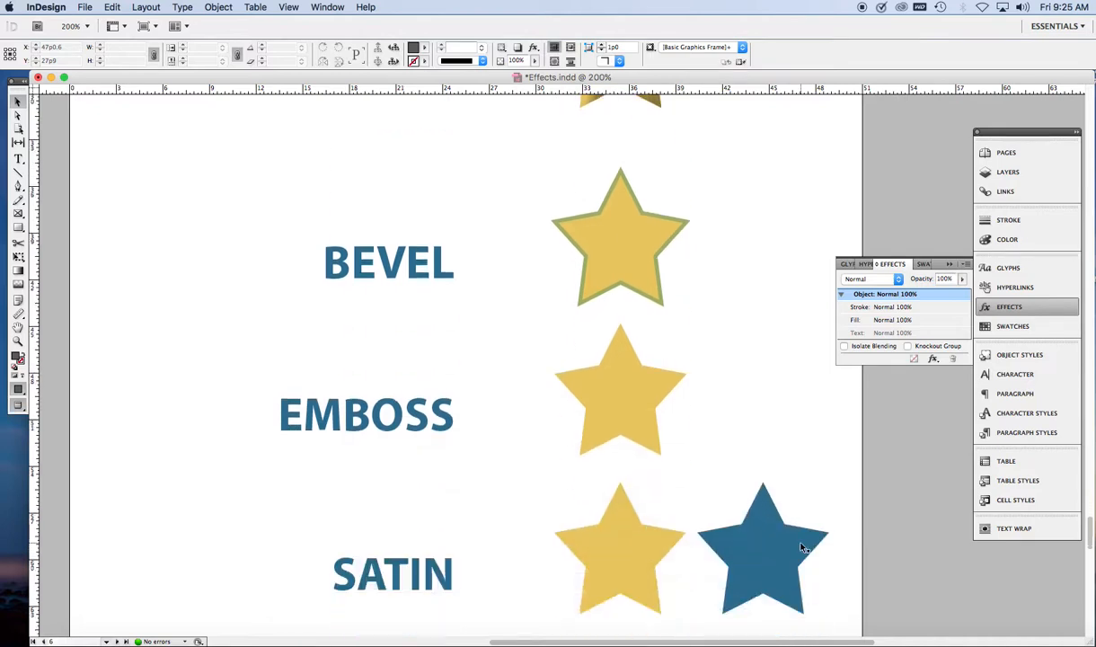
scroll(803, 544, down, 1)
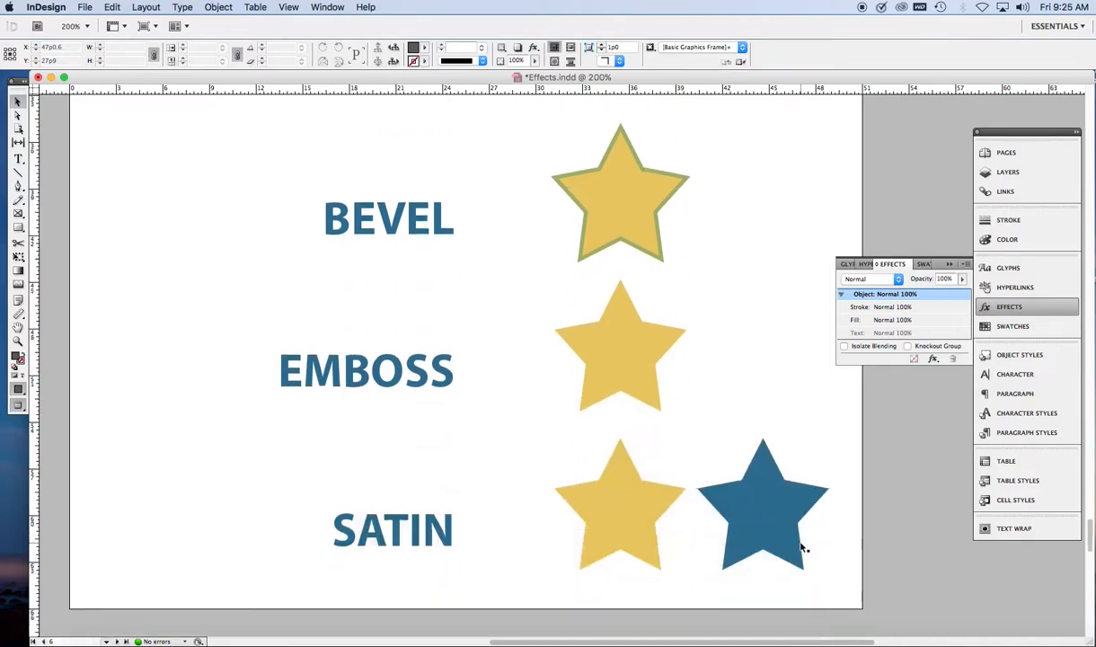
click(632, 222)
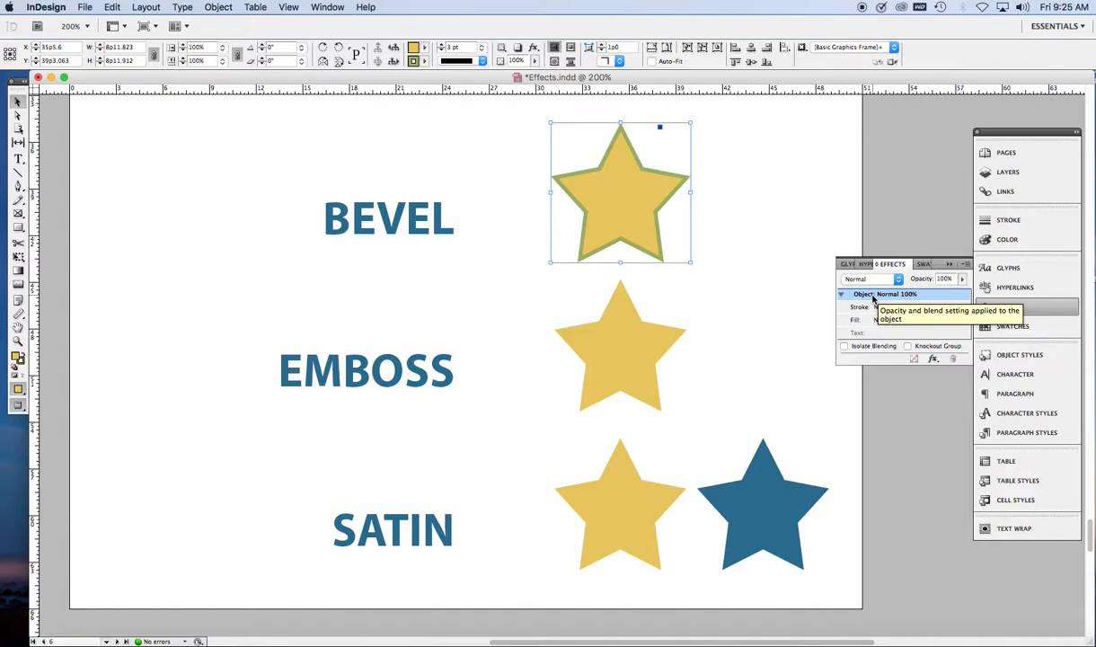
click(932, 359)
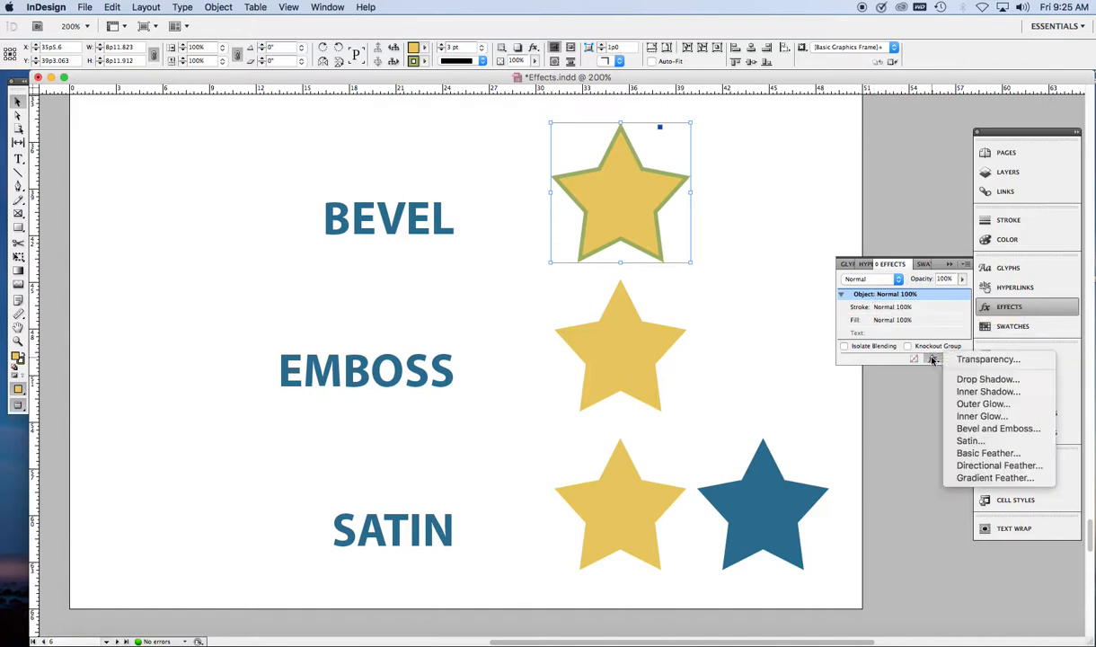
click(978, 429)
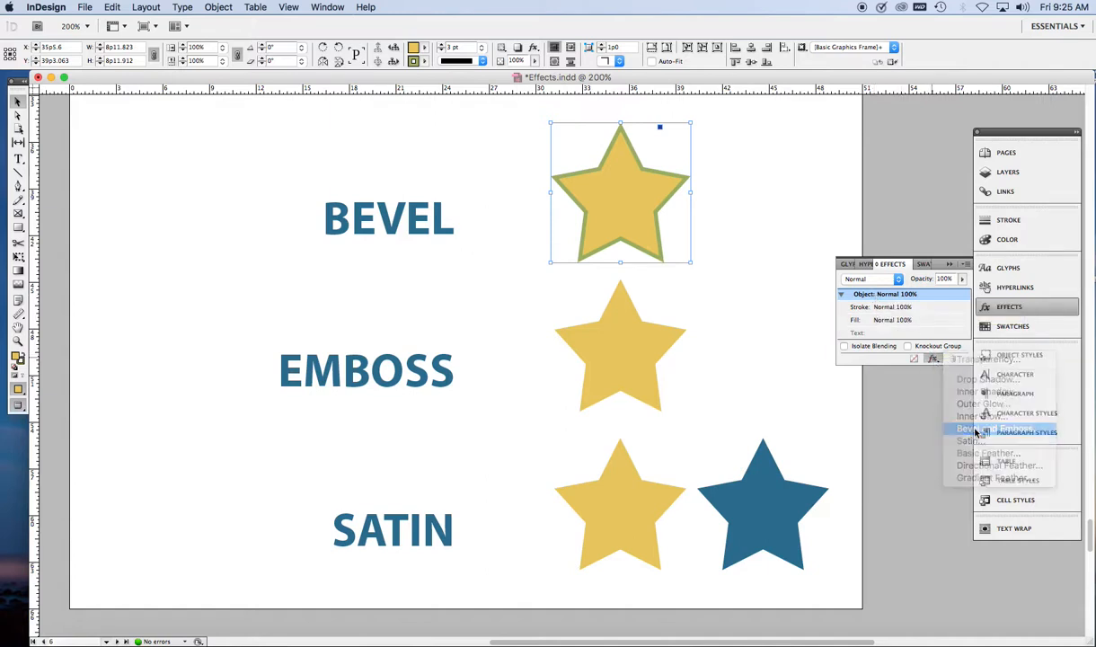
drag(595, 154, 475, 173)
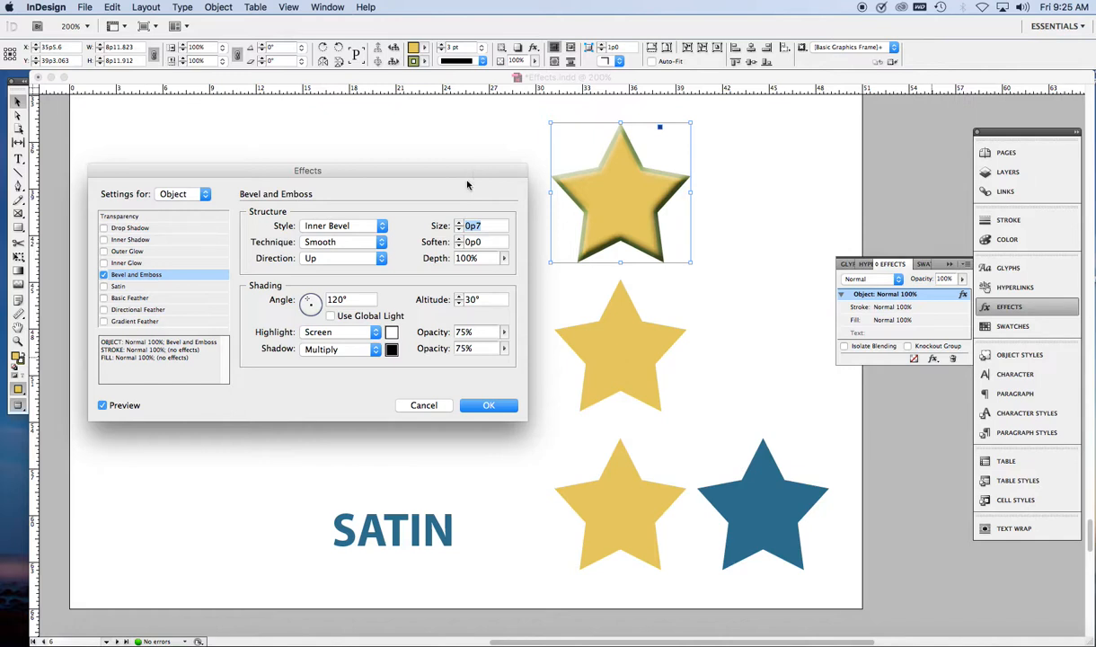
Set the star's bevel technique to Chisel Hard and its style to Outer Bevel
click(370, 241)
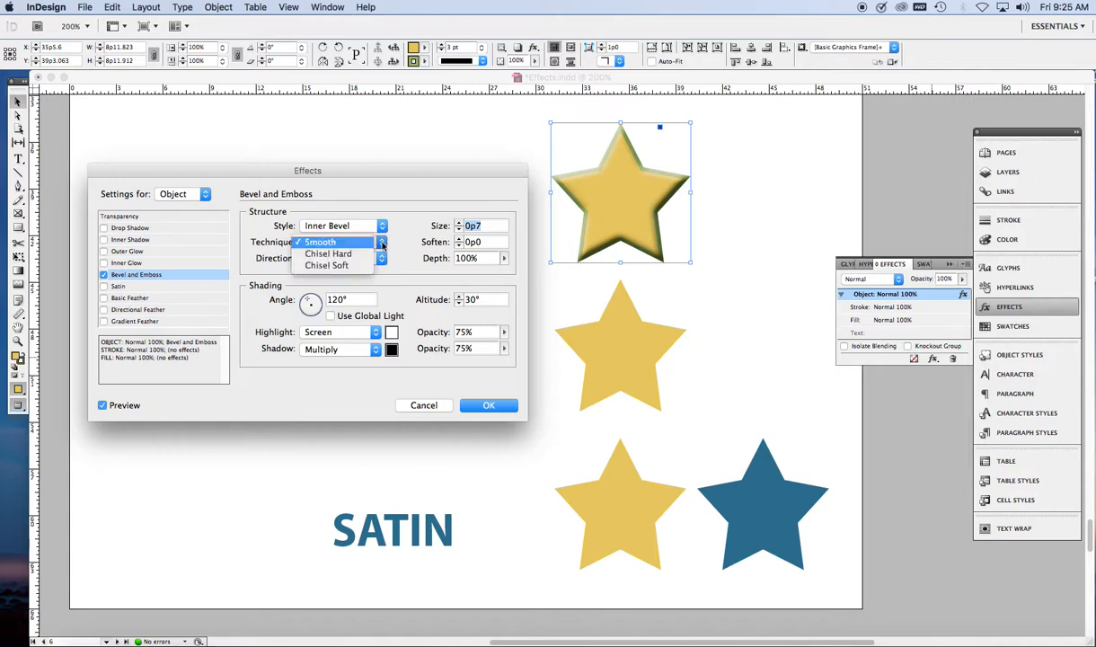
click(356, 254)
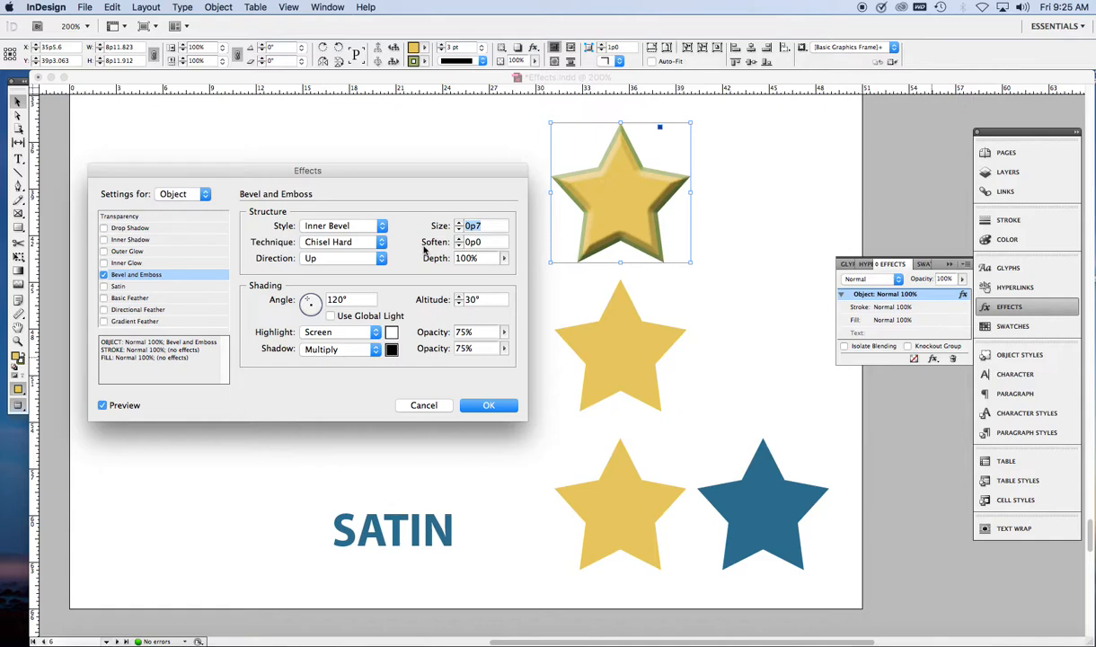
click(368, 224)
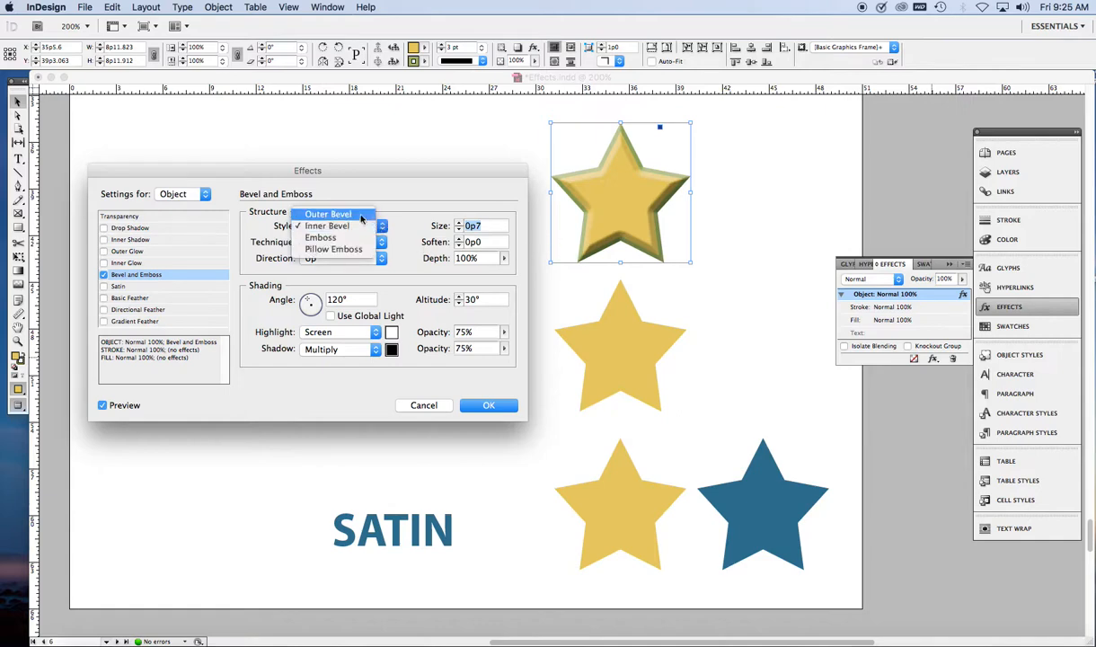
click(346, 209)
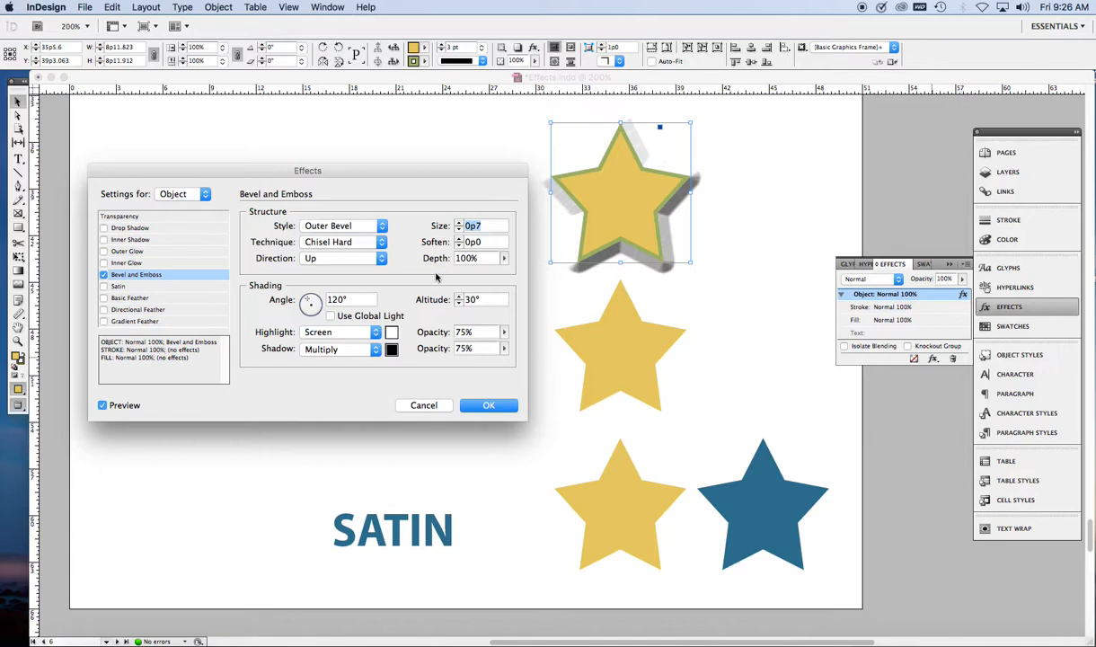
Increase the size of the star's outer bevel to 0p10
click(459, 223)
click(458, 223)
click(459, 223)
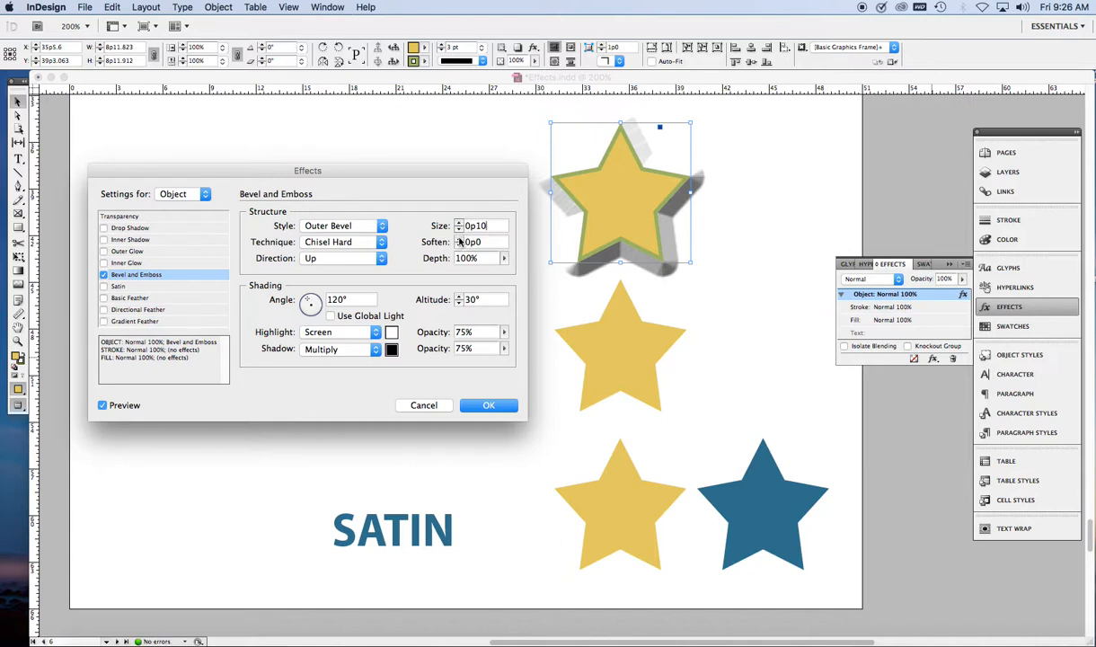
Try a Soften value of 0p5 on the star's outer bevel and reset it to 0p0
click(459, 239)
click(460, 239)
click(460, 239)
click(459, 239)
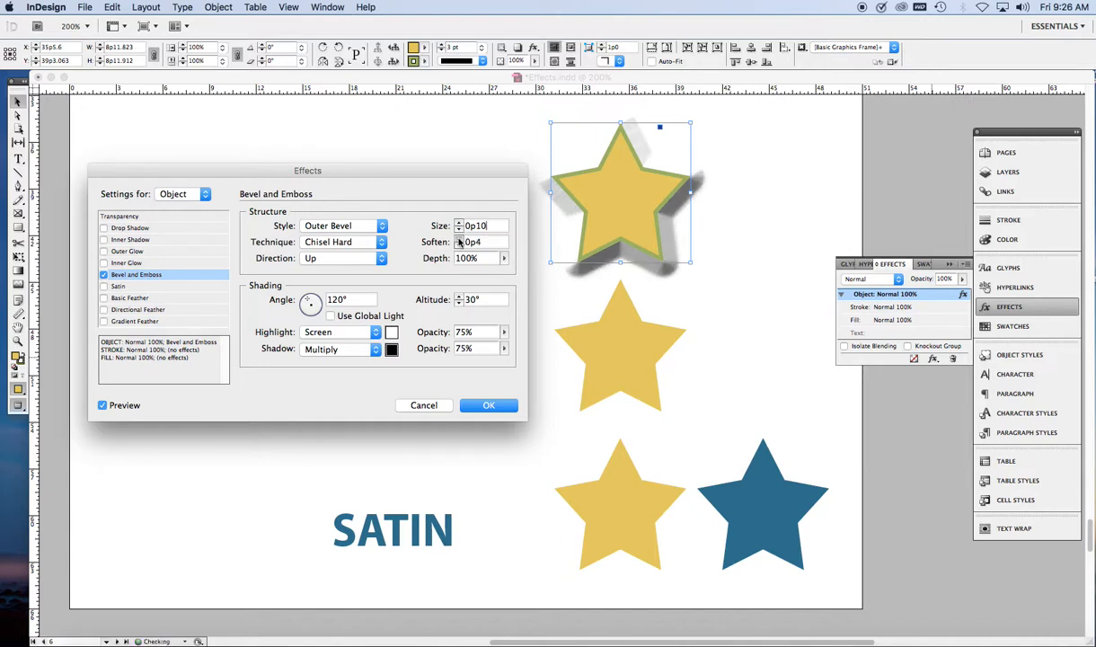
click(459, 239)
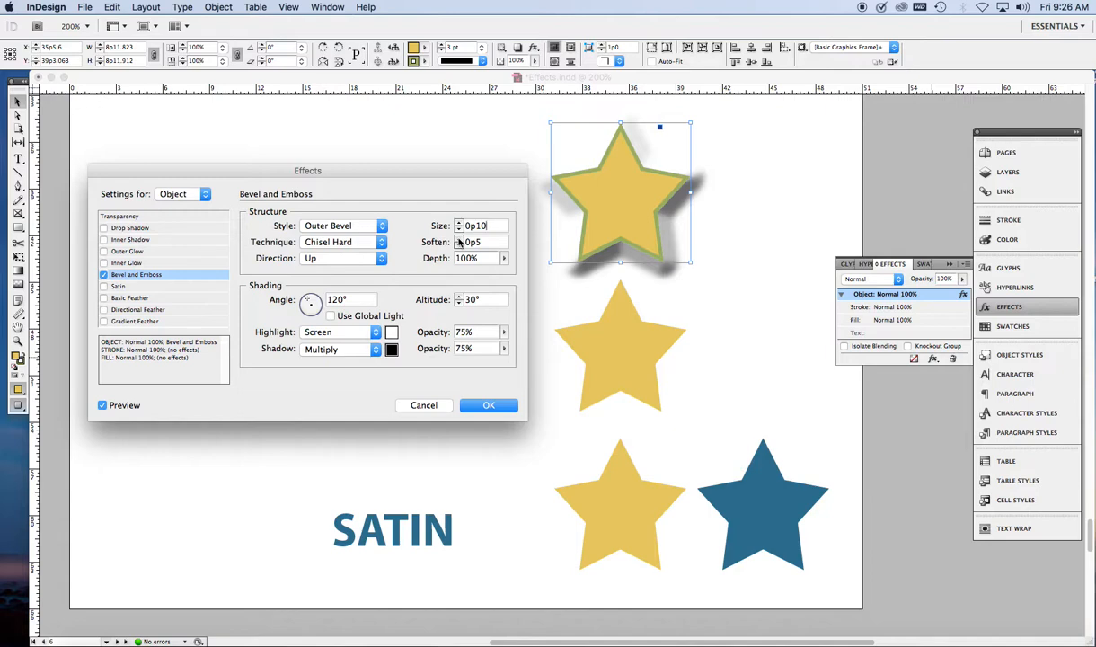
click(460, 246)
click(459, 246)
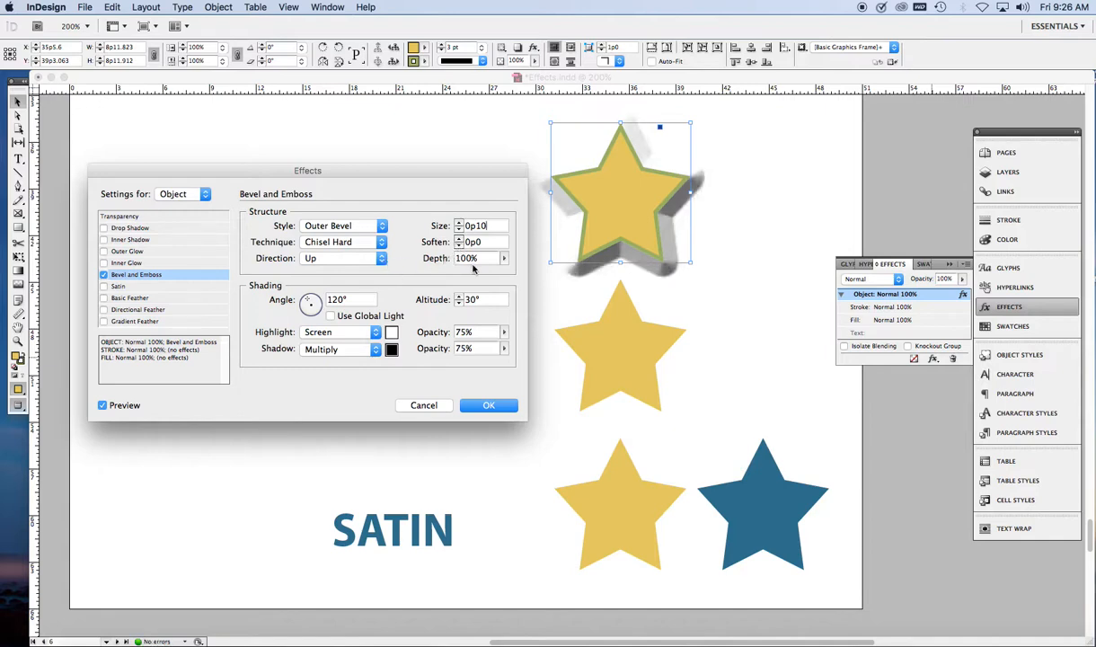
Try global light on the star's bevel shading and turn it off again
drag(465, 172, 456, 258)
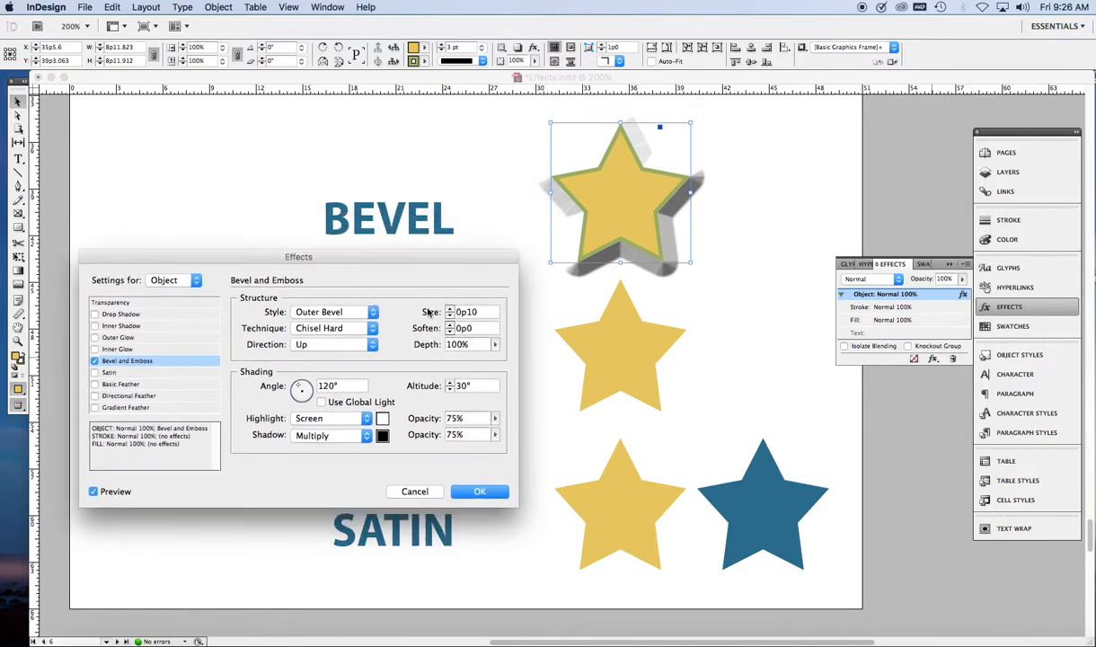
click(322, 402)
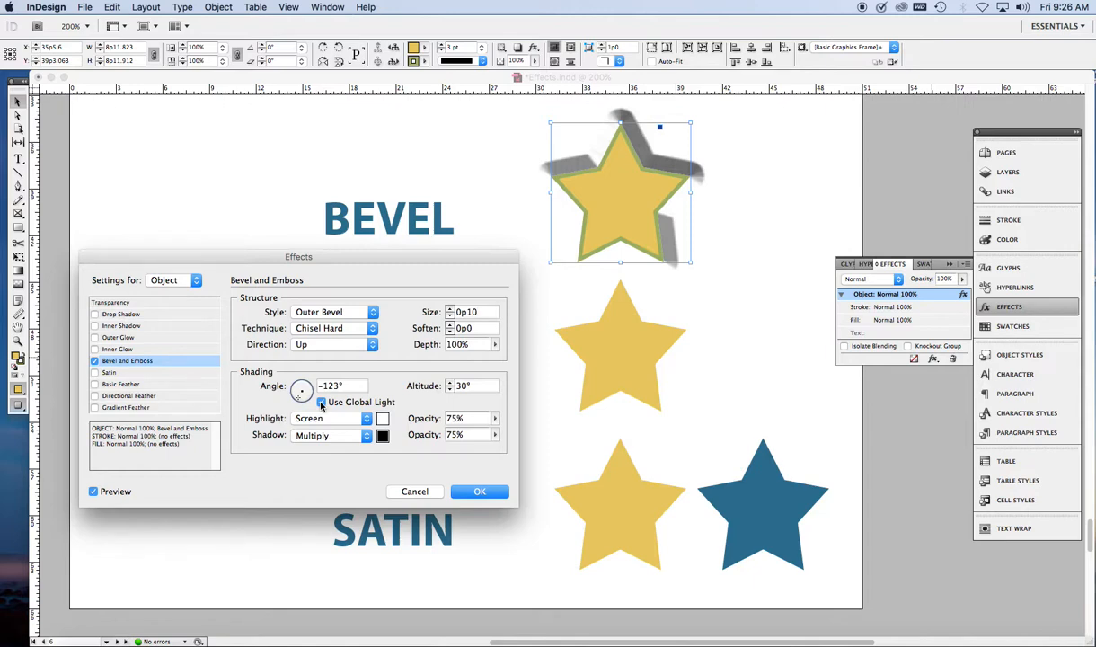
click(321, 403)
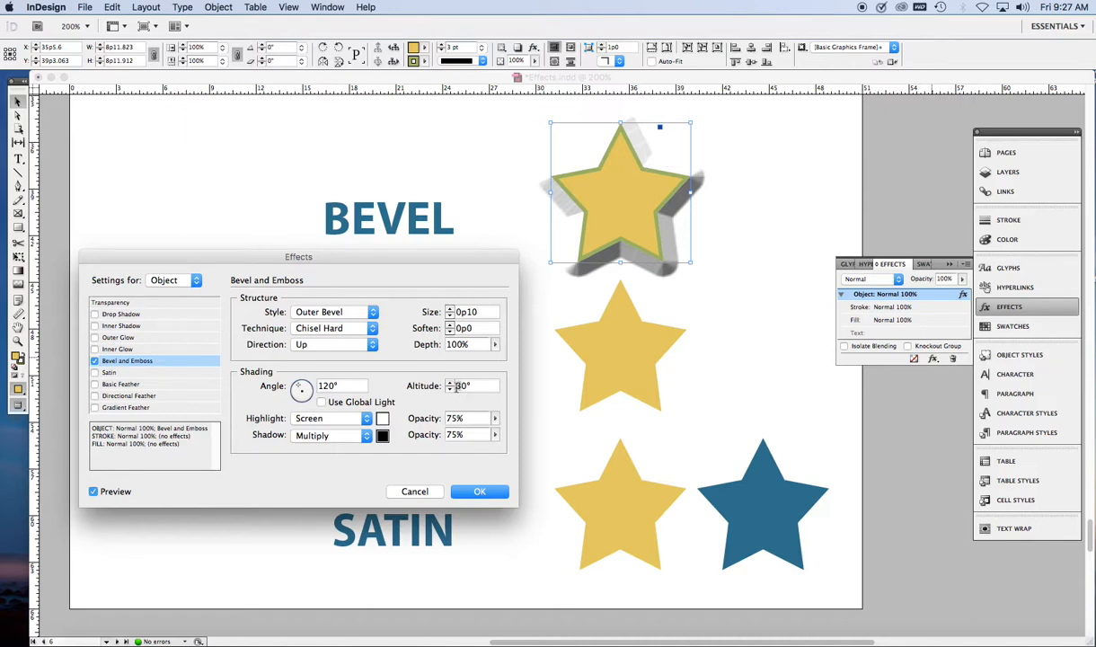
Try a shading altitude of 90° on the star's bevel and settle on 40°
text(9)
key(Tab)
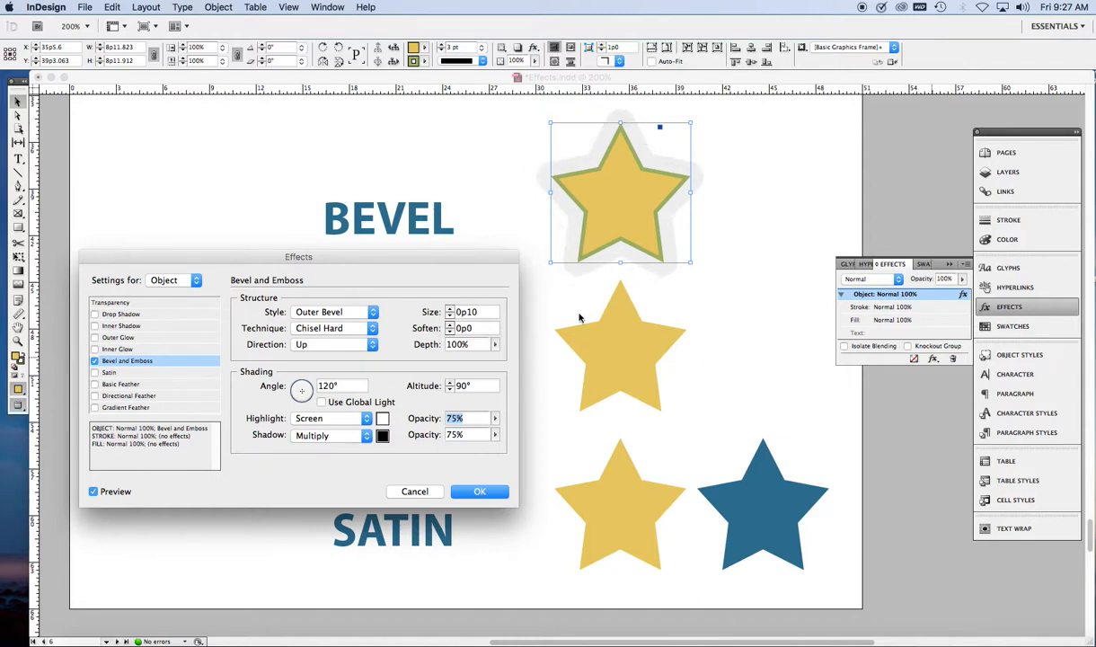
click(456, 386)
text(4)
key(Tab)
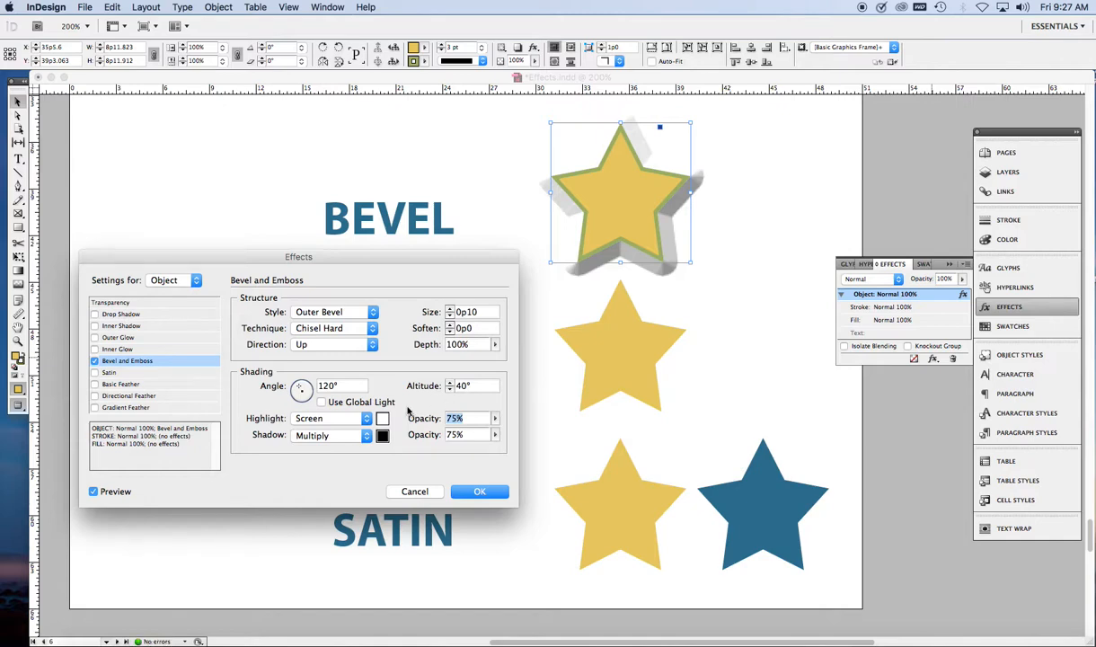
Keep the shadow mode at Multiply, lower the shadow opacity, and apply the bevel to the star
click(366, 438)
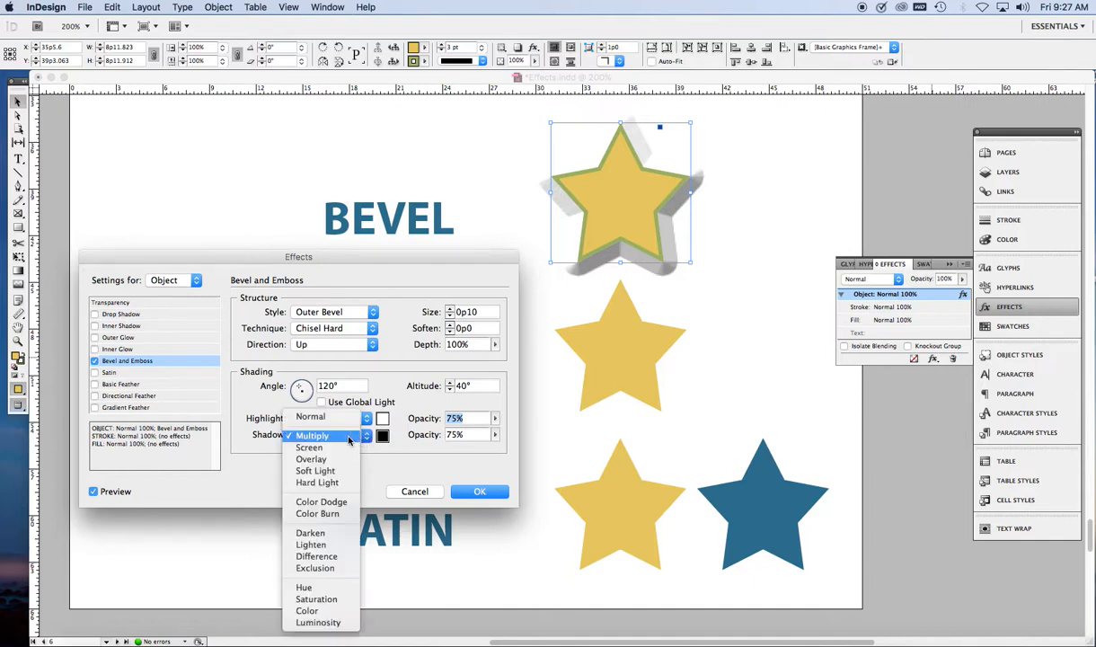
click(350, 438)
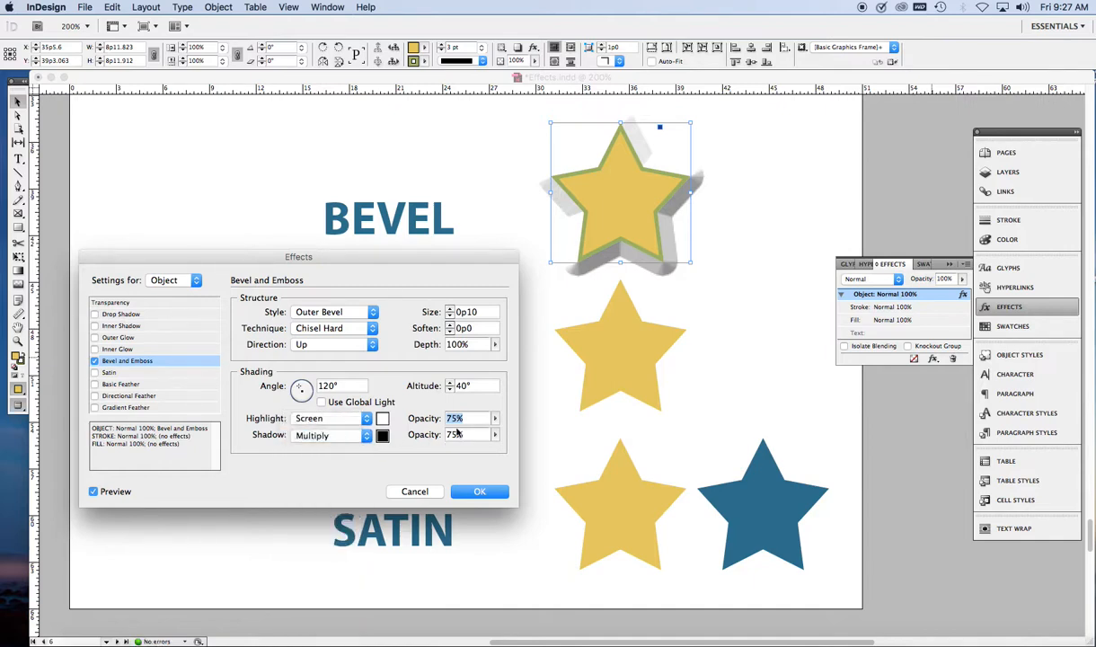
click(494, 435)
drag(495, 437, 478, 452)
click(481, 493)
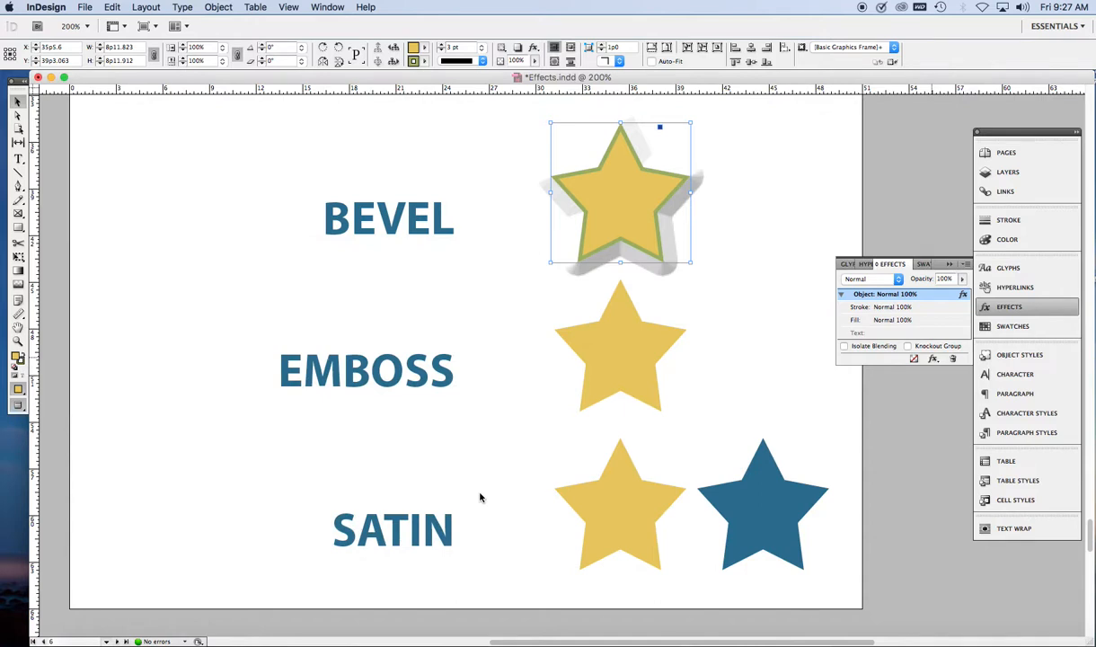
Add a Bevel and Emboss effect to the text only of the BEVEL heading's frame
click(439, 231)
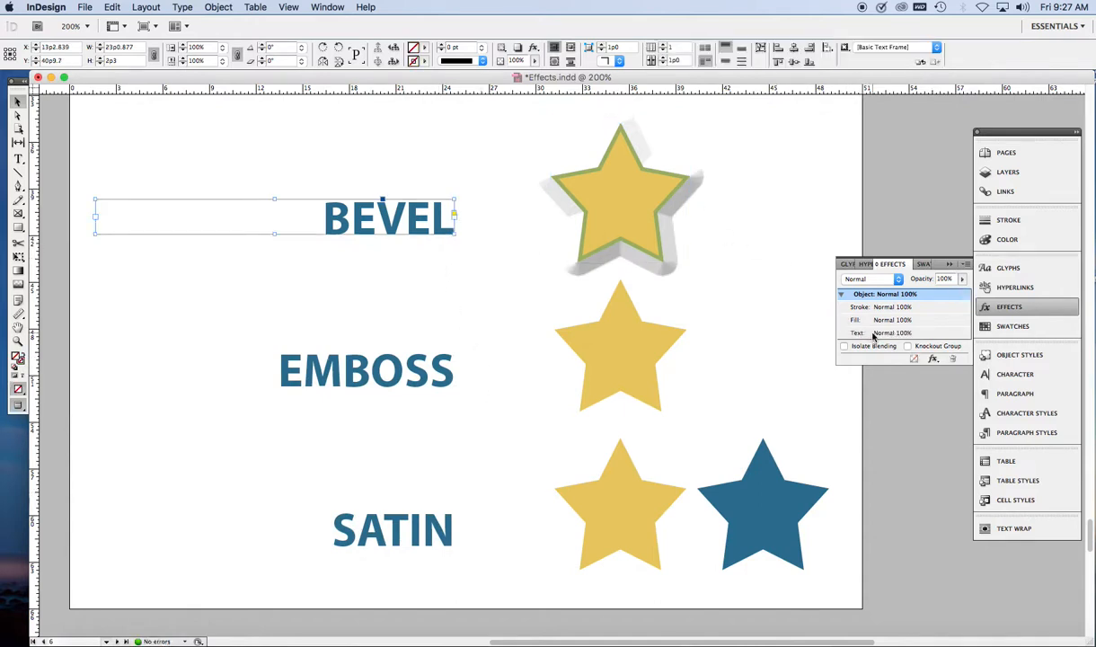
click(857, 333)
click(933, 360)
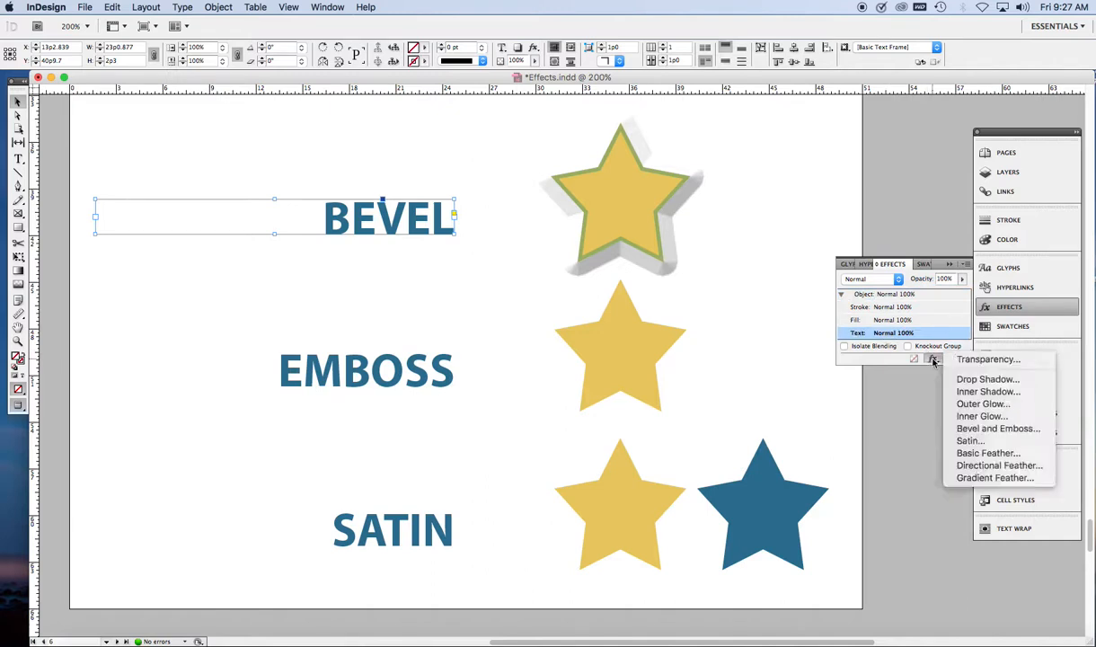
click(981, 430)
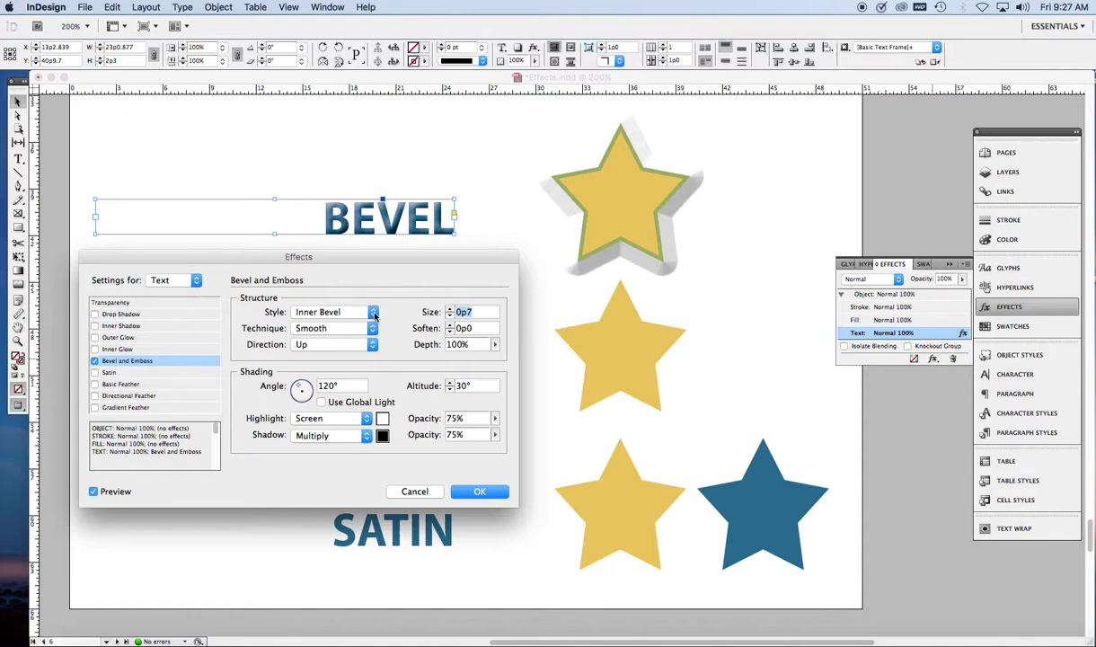
Set the BEVEL text's bevel to Chisel Hard with direction Down, reduce its size slightly, and apply it
click(373, 332)
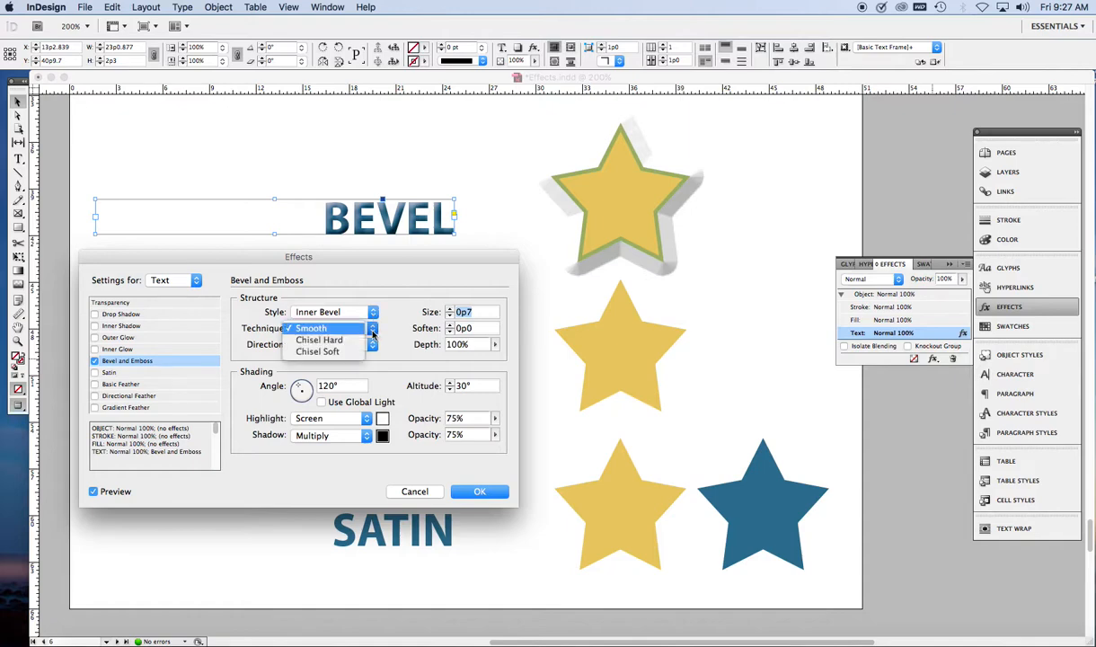
click(350, 344)
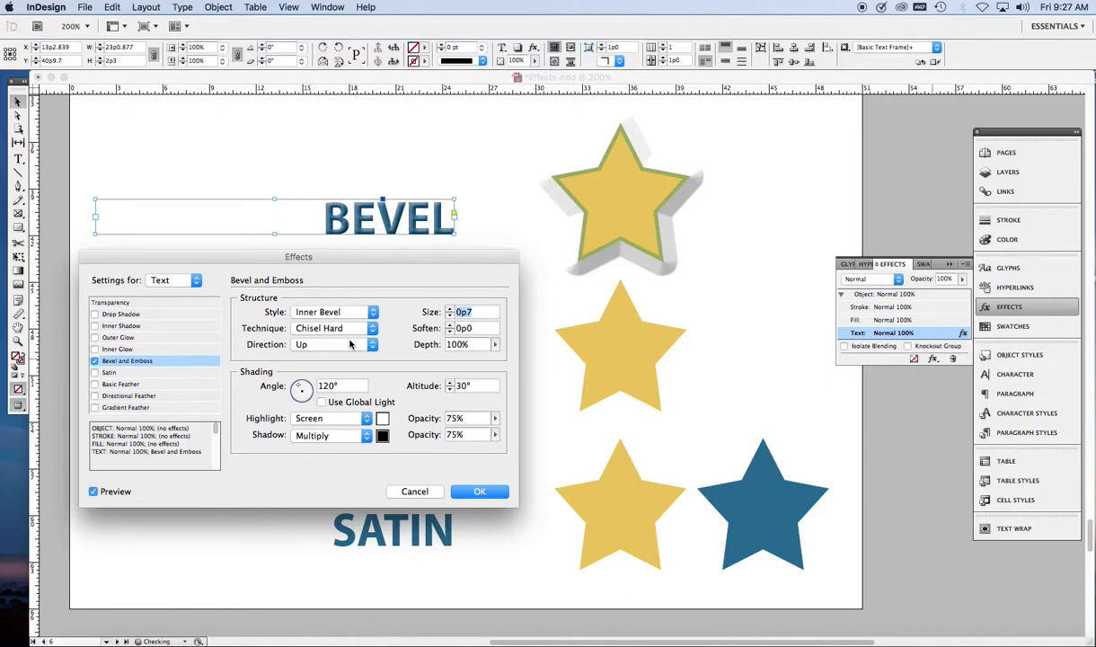
click(352, 344)
click(339, 354)
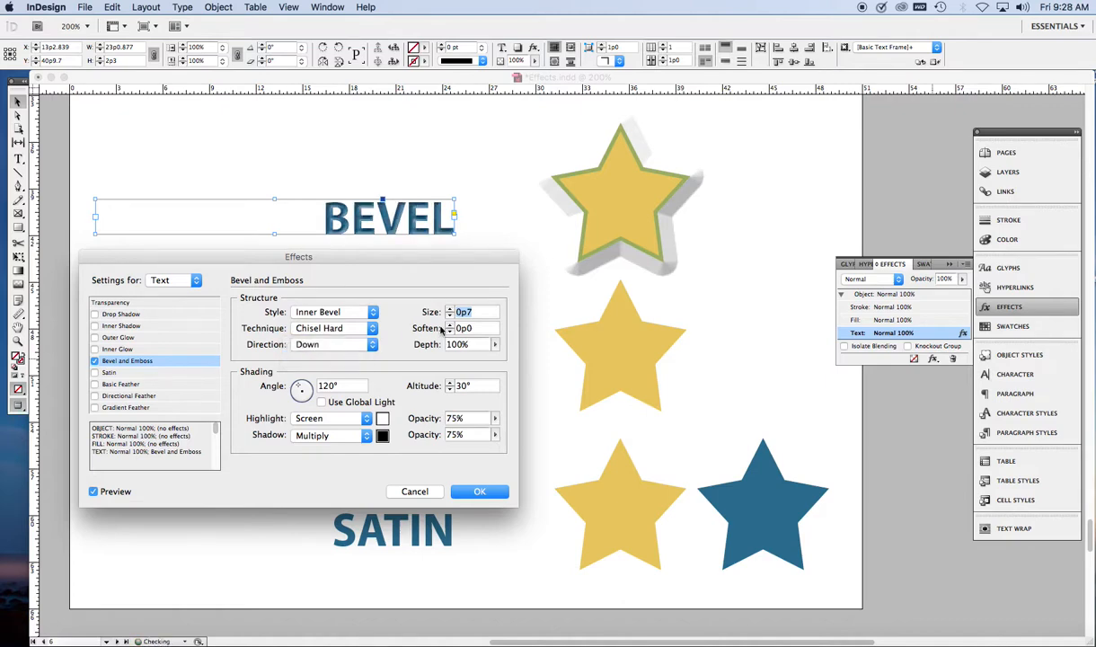
click(449, 315)
click(450, 316)
click(483, 492)
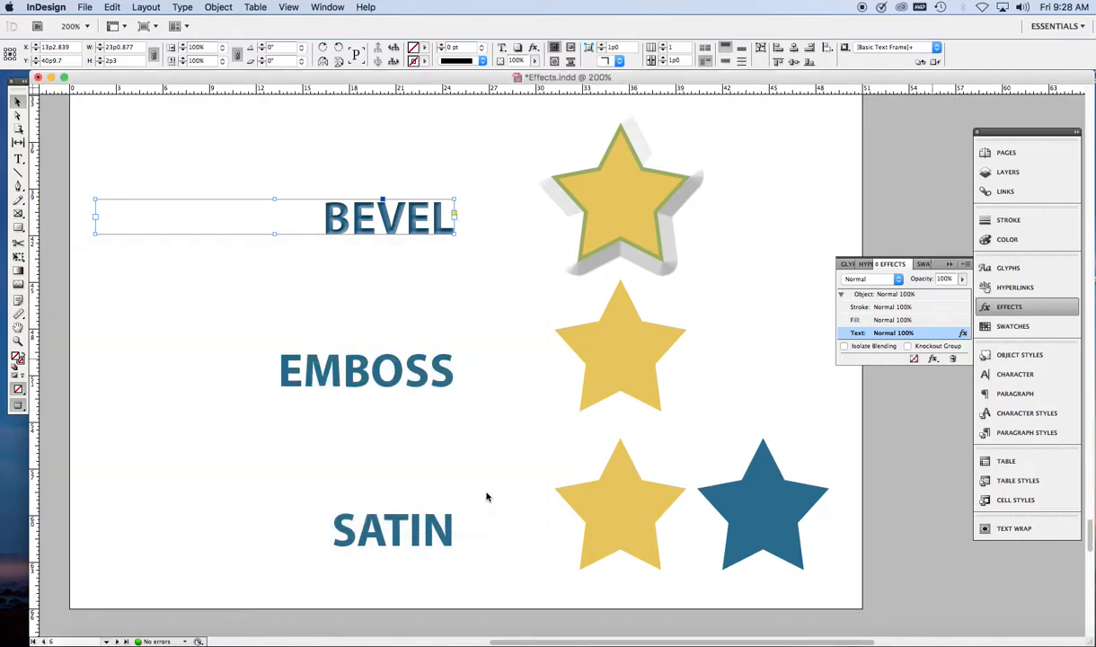
Add a Bevel and Emboss effect with the Emboss style to the yellow star beside the EMBOSS heading
click(639, 361)
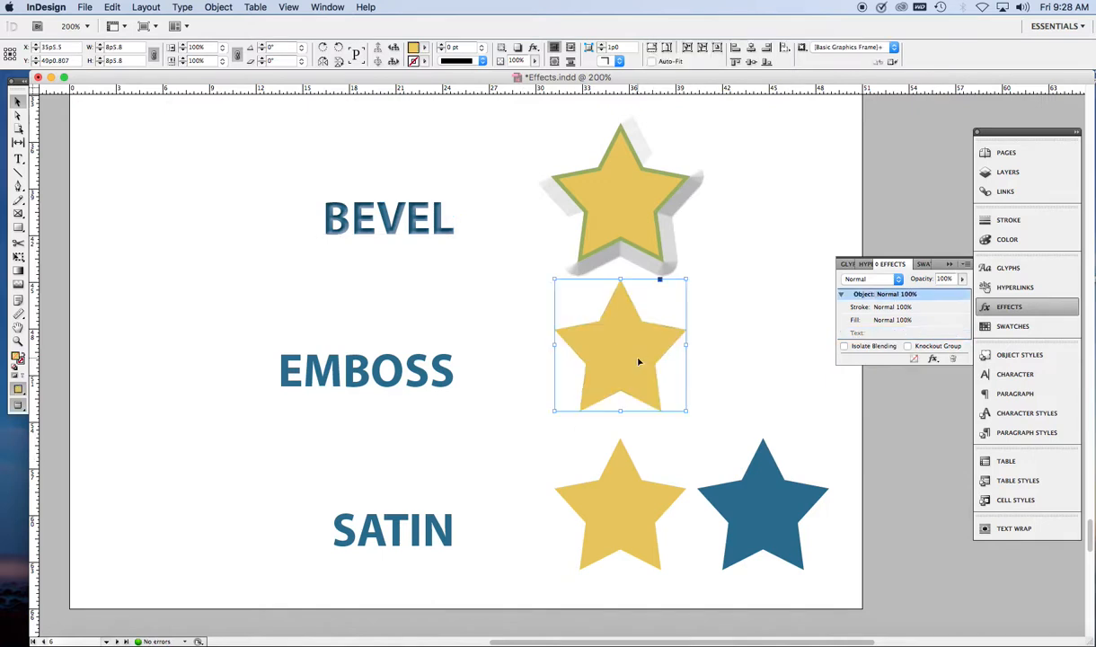
click(935, 360)
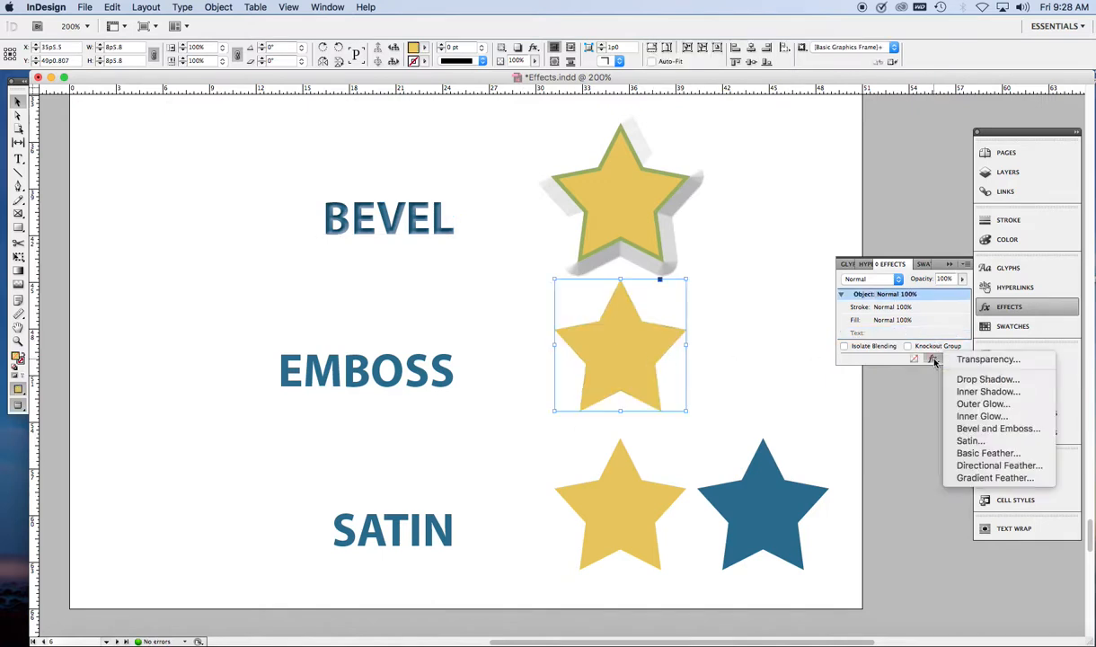
click(997, 430)
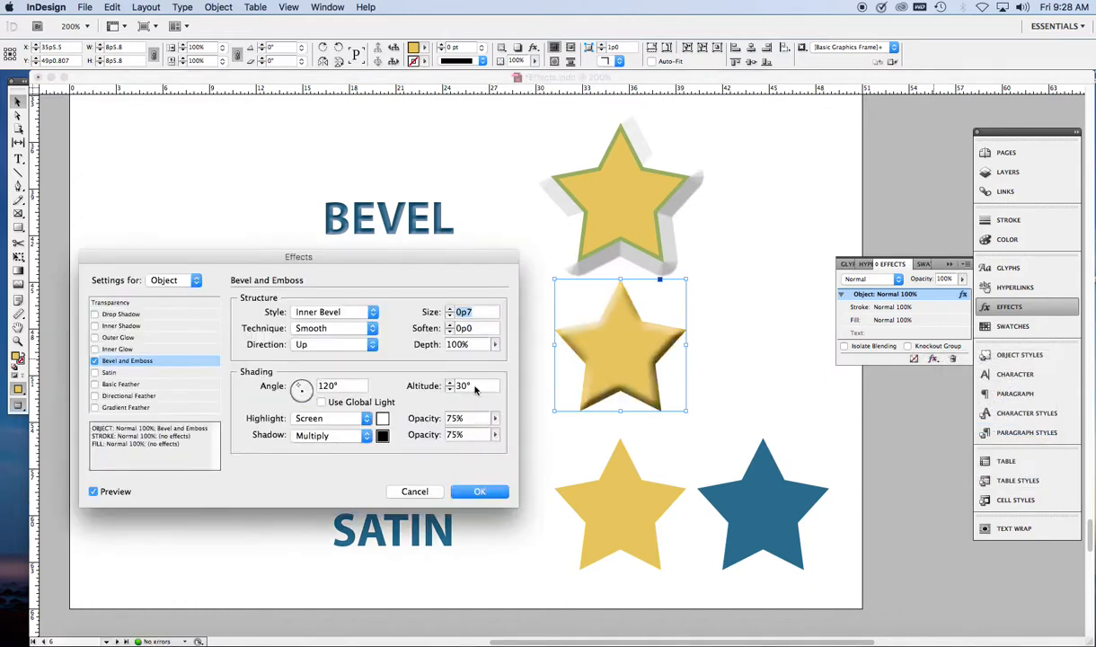
click(373, 313)
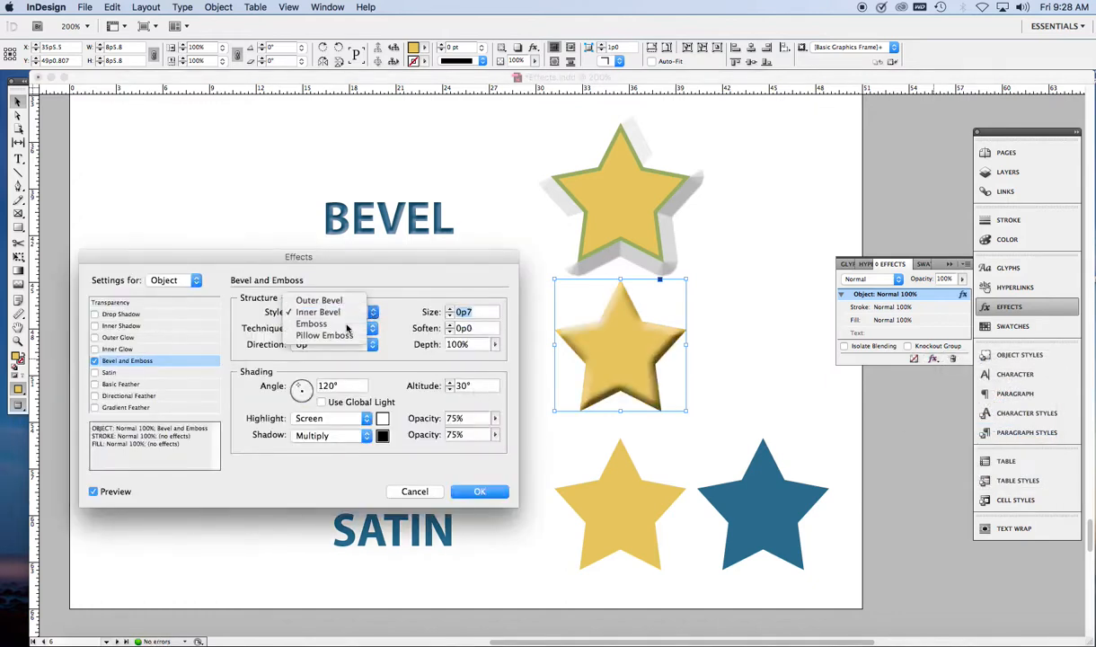
click(345, 328)
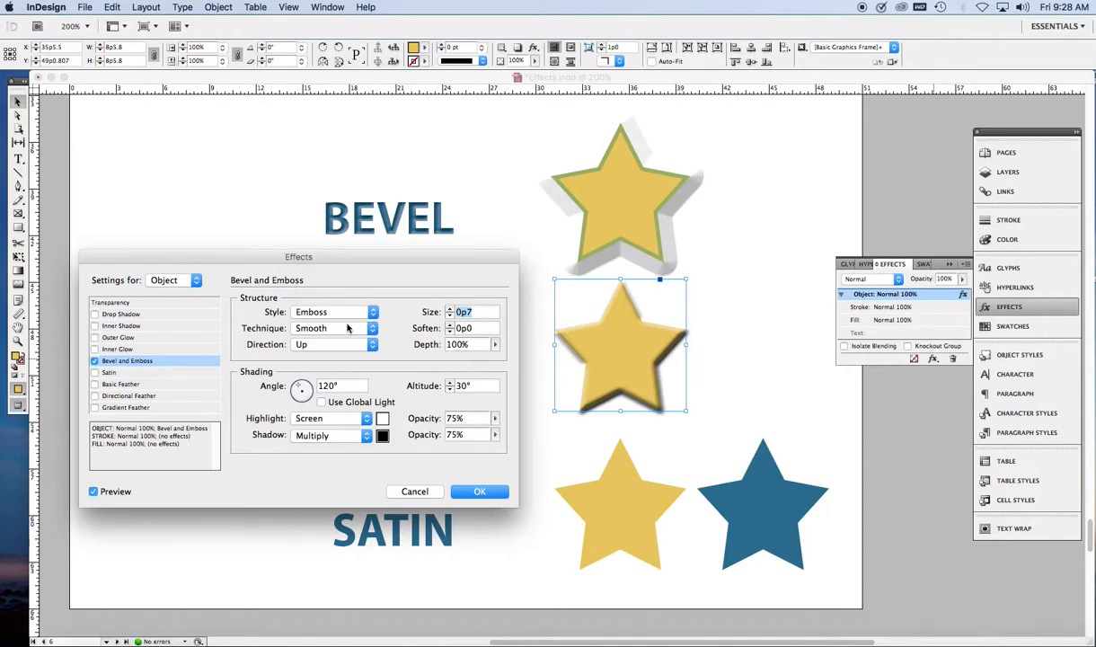
Increase the star's emboss size to 0p10 and set its technique to Chisel Hard
click(450, 309)
click(449, 309)
click(450, 309)
click(367, 327)
click(357, 341)
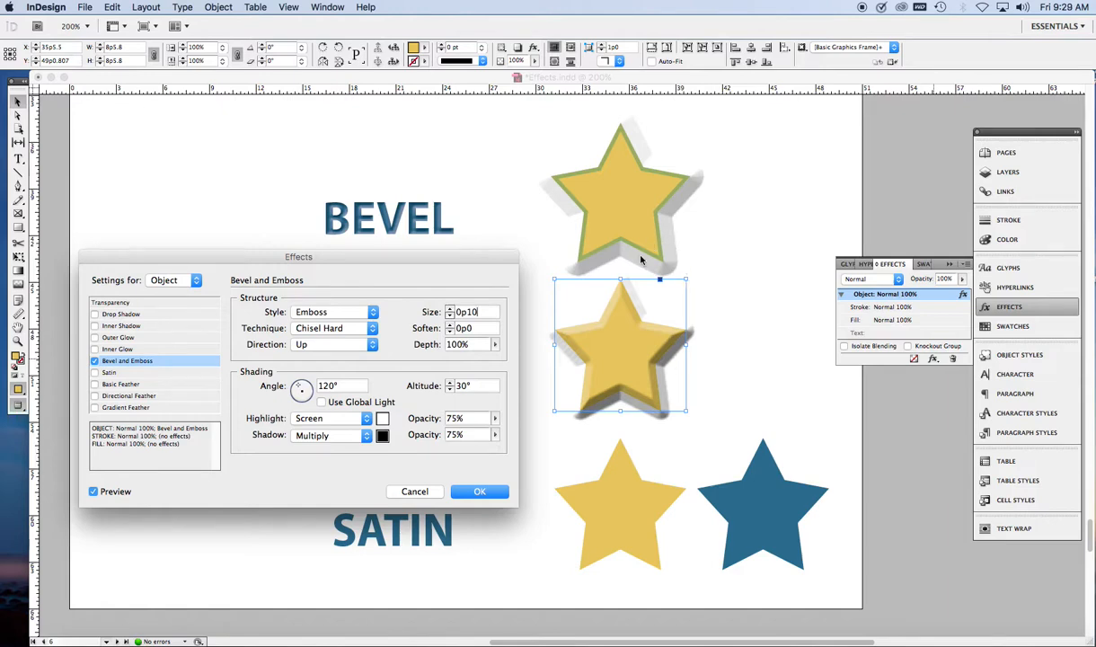
Try the Down direction on the star's emboss, and return it to Up
click(373, 345)
click(351, 360)
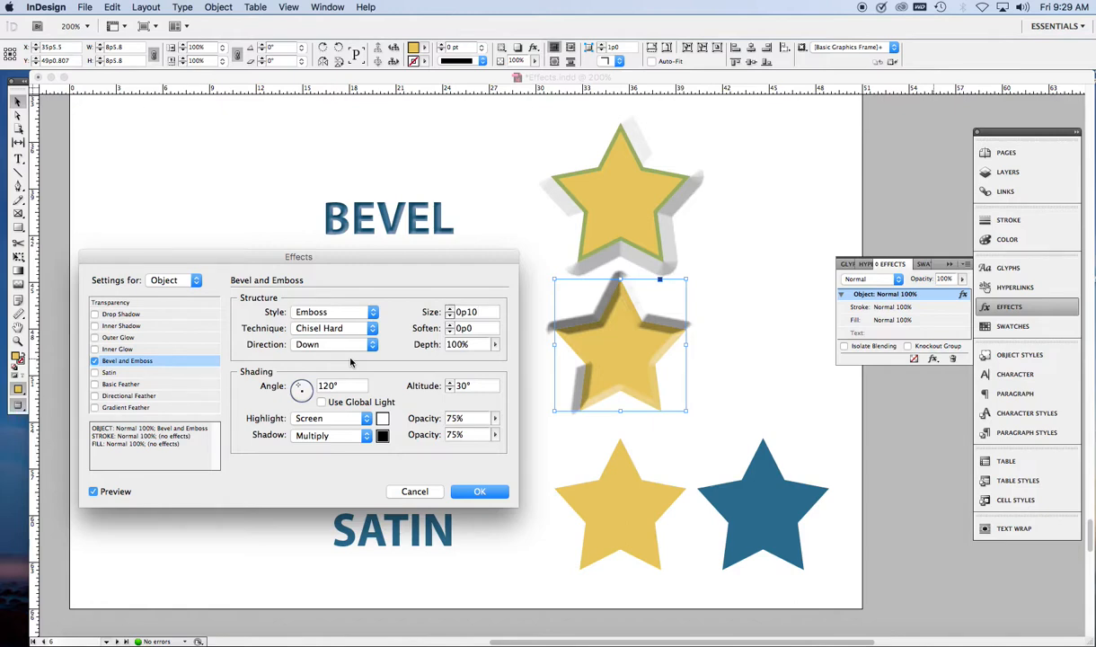
click(356, 343)
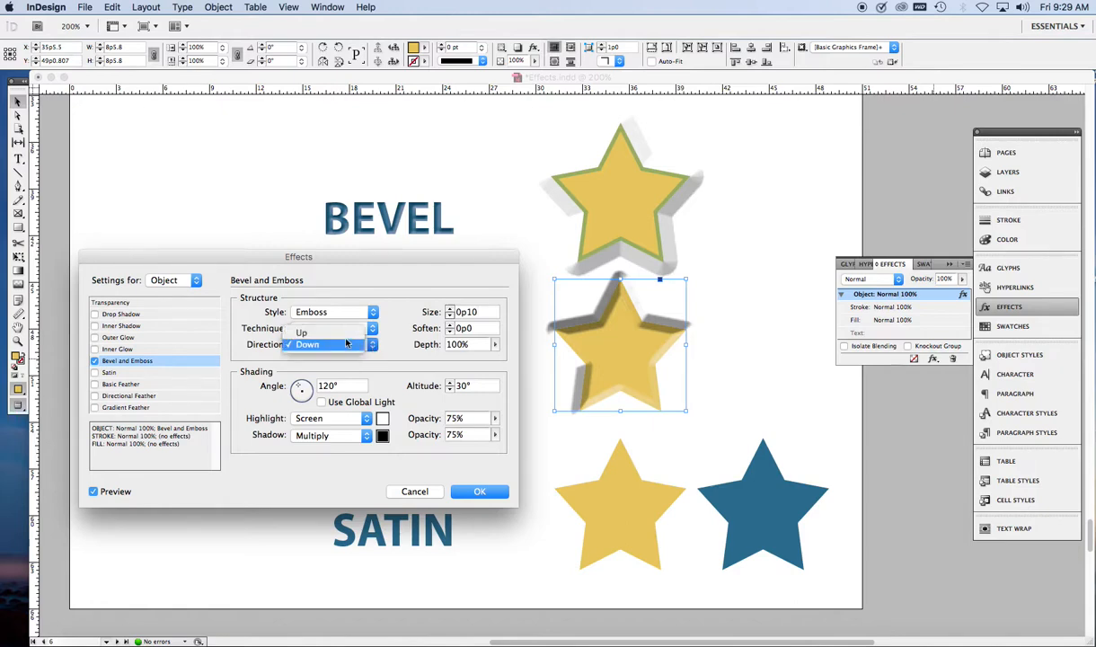
click(343, 338)
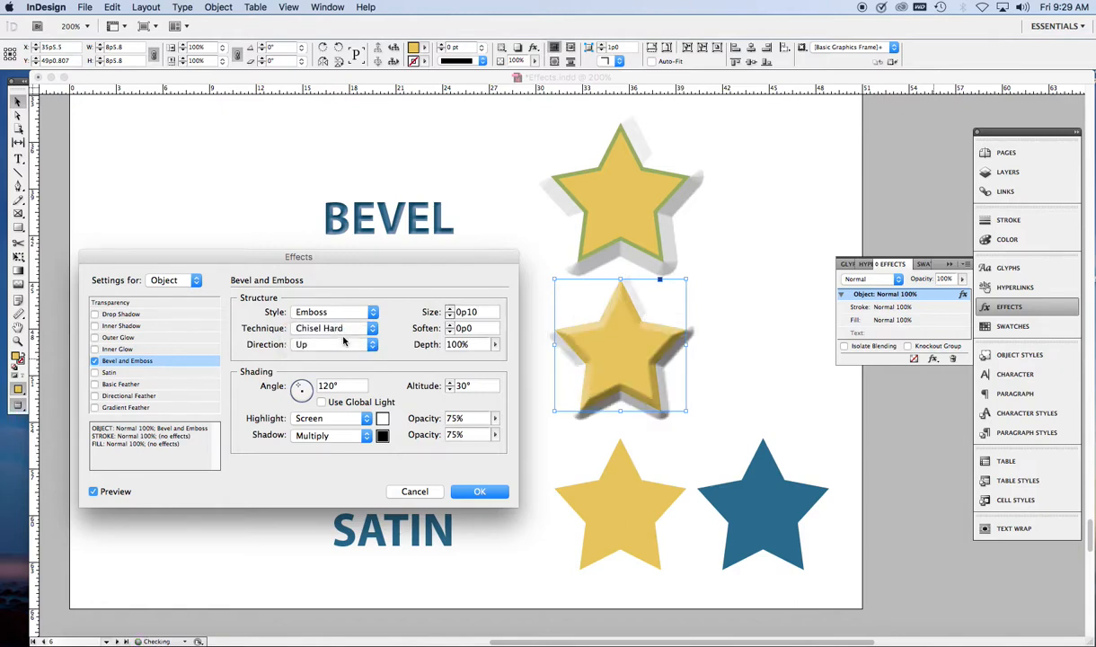
Set the star's emboss to a soften of 0p3 with direction Down, keep the depth at 100%, and apply it
click(450, 326)
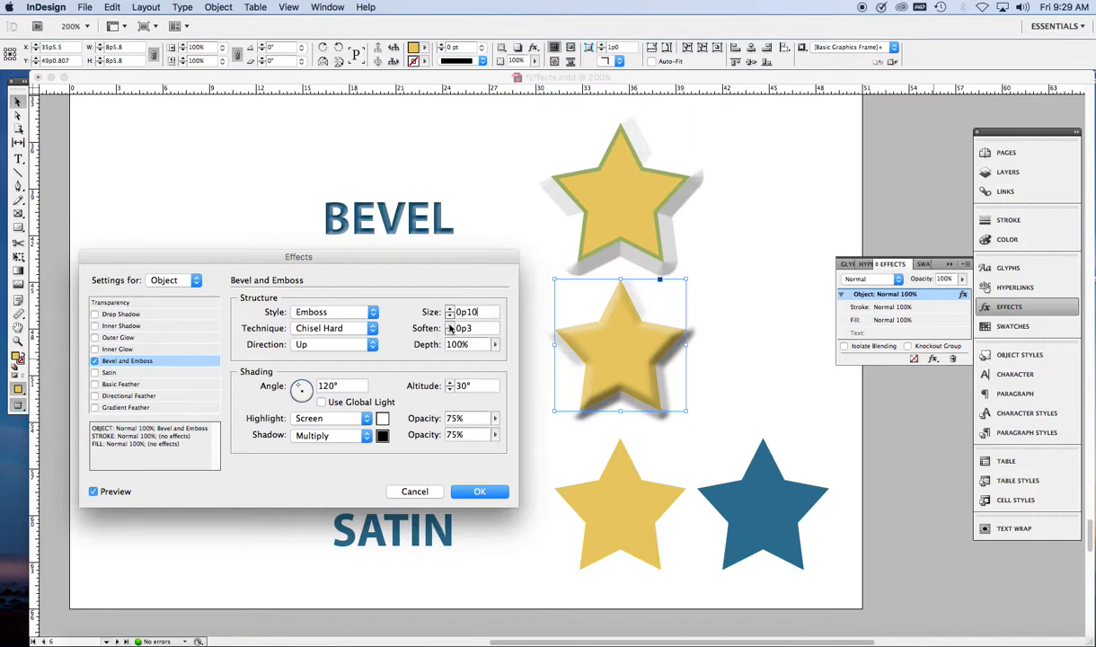
click(374, 349)
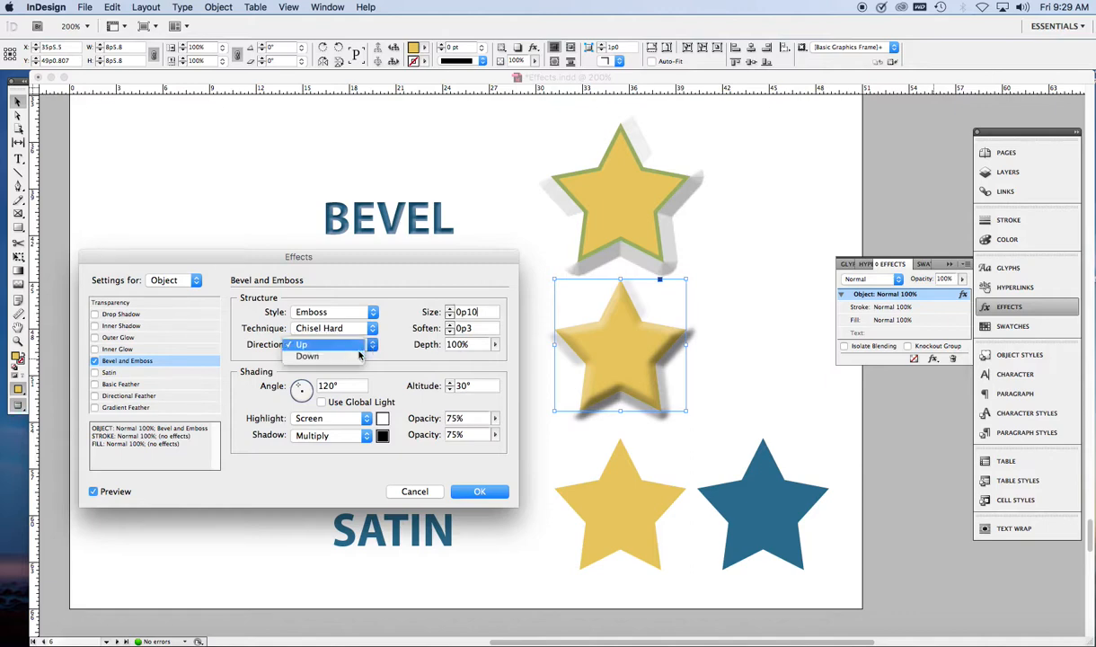
click(348, 339)
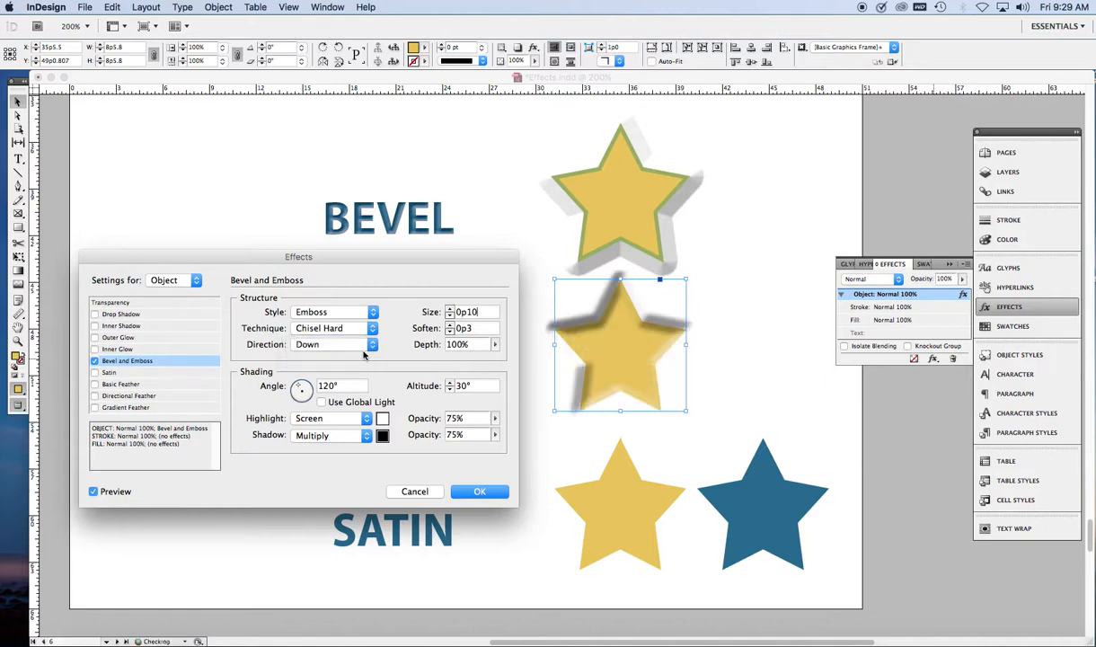
click(494, 345)
mouse_move(494, 359)
mouse_down()
mouse_move(464, 359)
mouse_move(500, 359)
mouse_up()
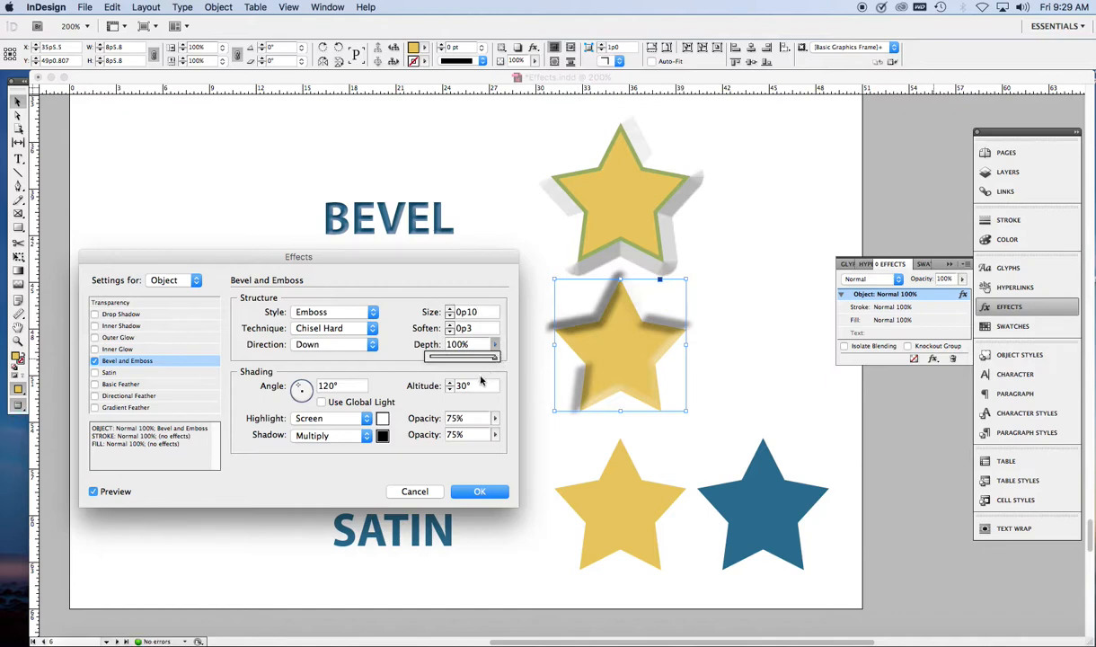
click(394, 387)
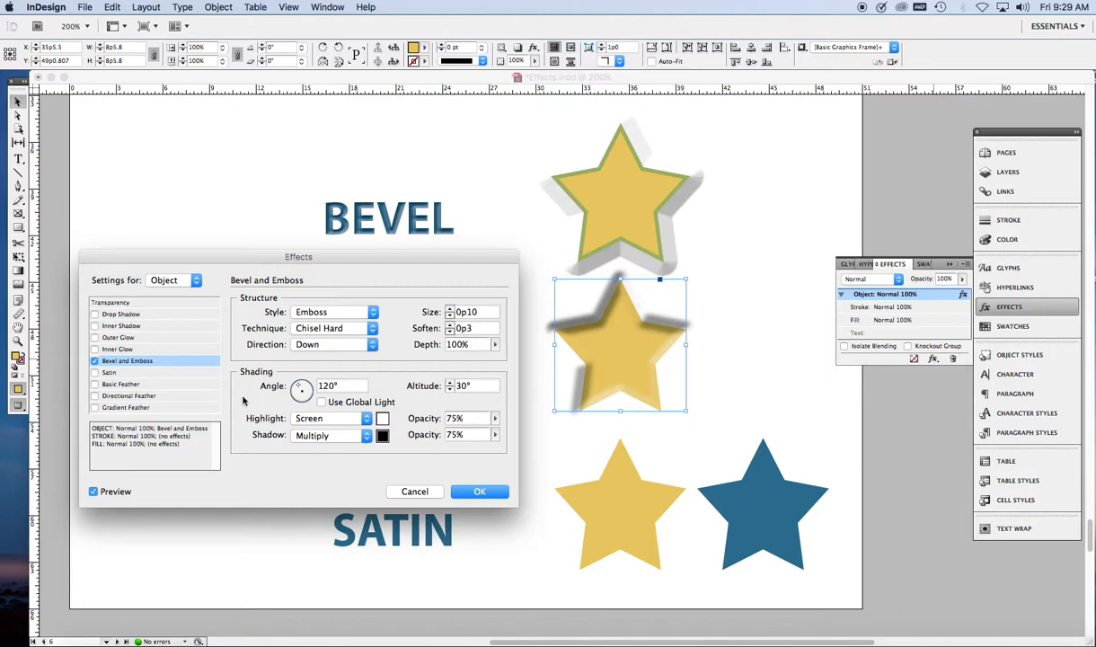
click(479, 491)
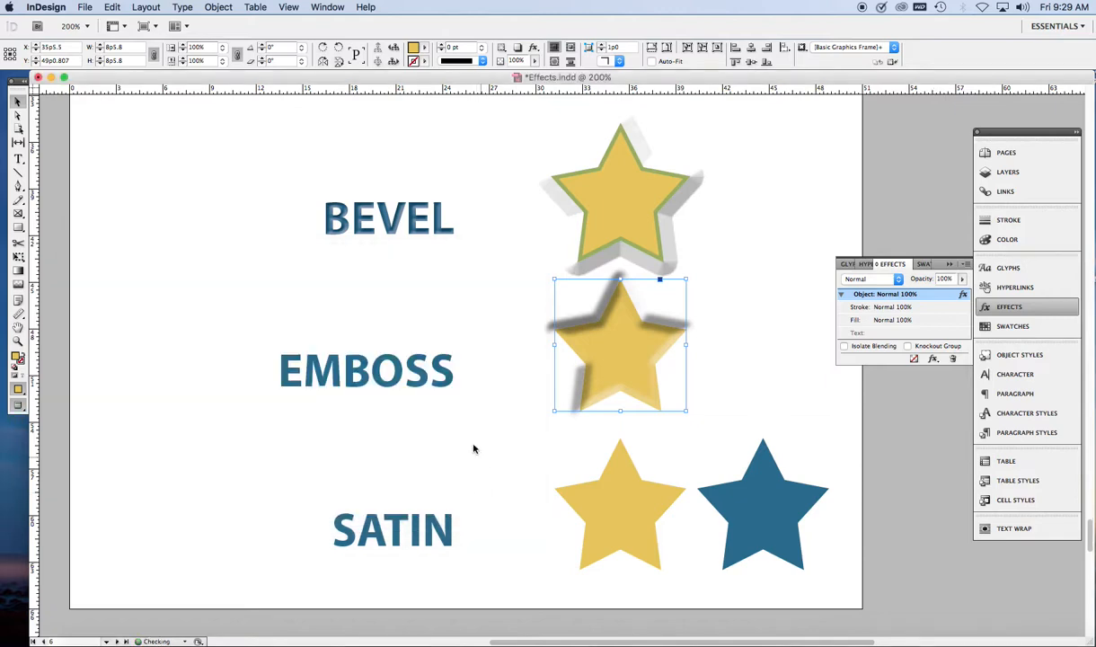
Add a Bevel and Emboss effect with the Emboss style to the text only of the EMBOSS heading's frame
click(418, 375)
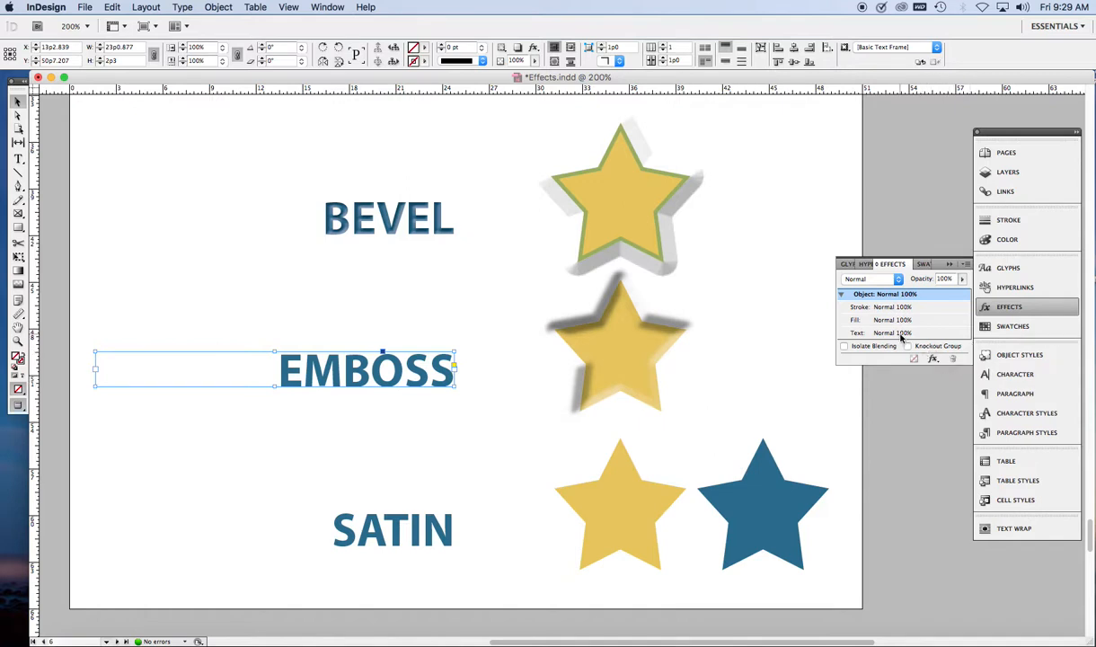
click(860, 332)
click(933, 359)
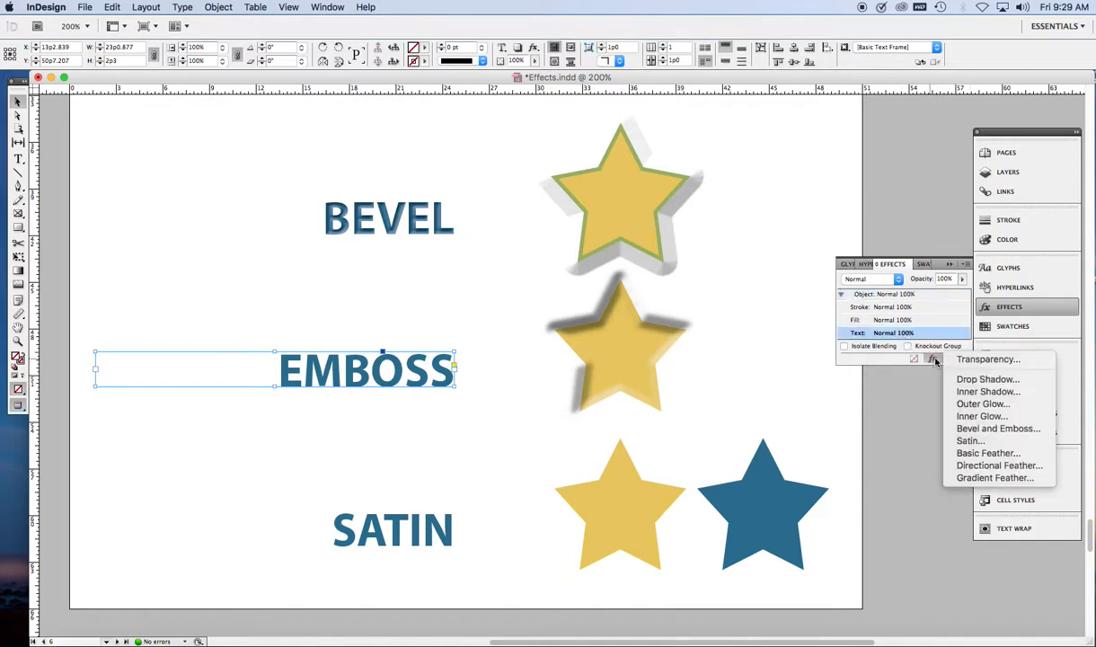
click(979, 434)
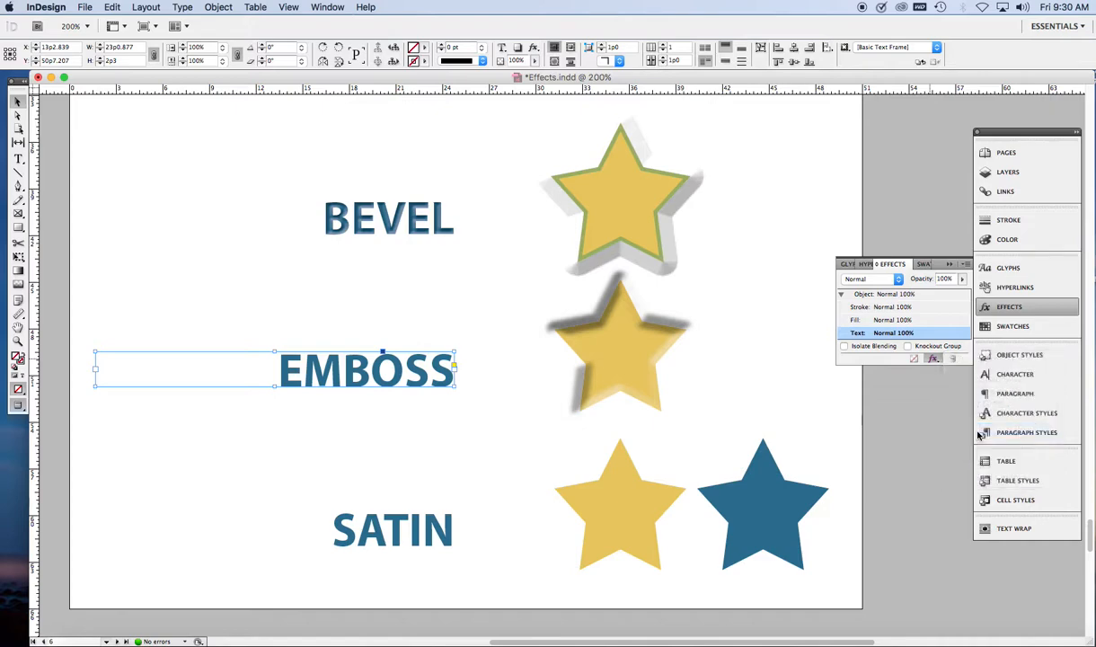
drag(413, 255, 844, 259)
click(782, 312)
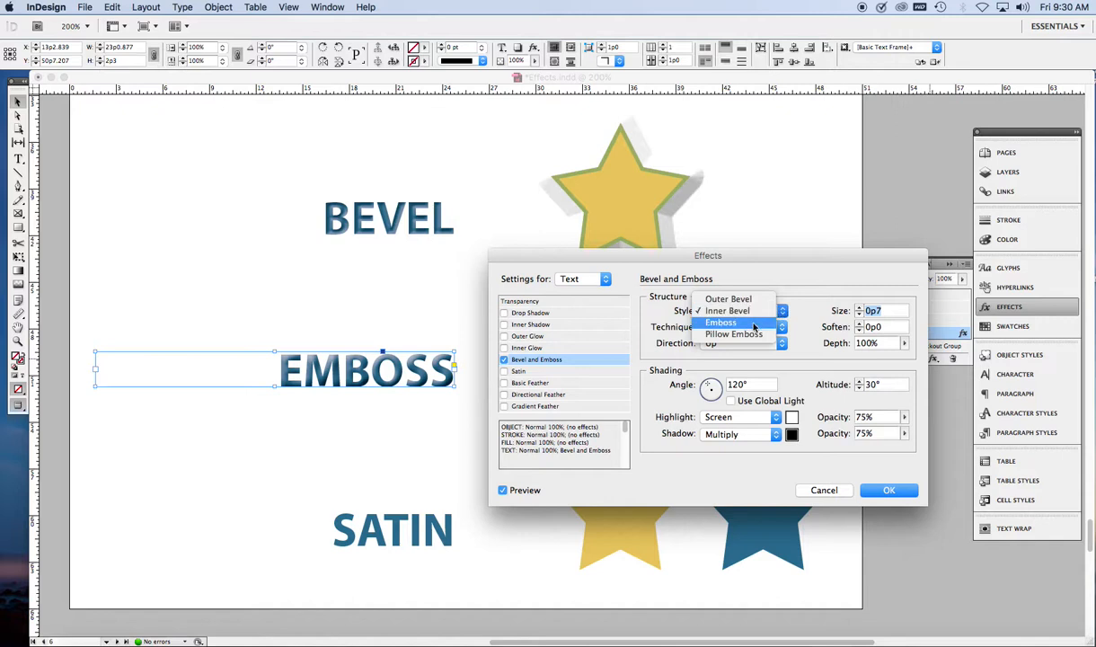
click(751, 322)
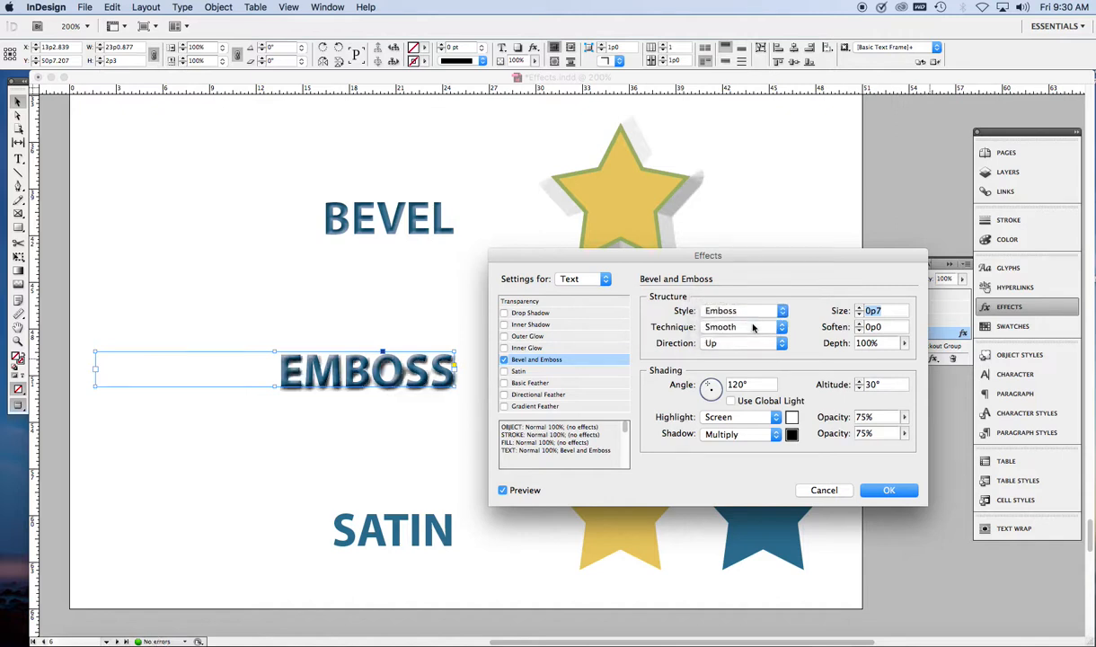
Reduce the EMBOSS text's emboss size to 0p3, set its direction to Down, and apply it
click(859, 314)
click(859, 314)
click(860, 315)
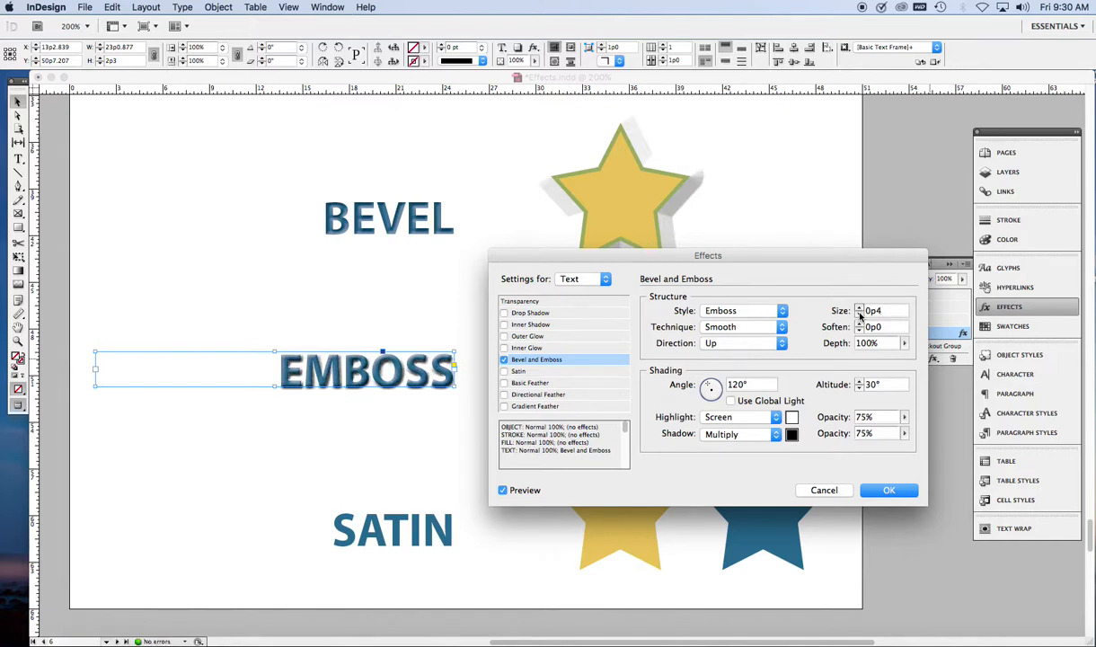
click(860, 315)
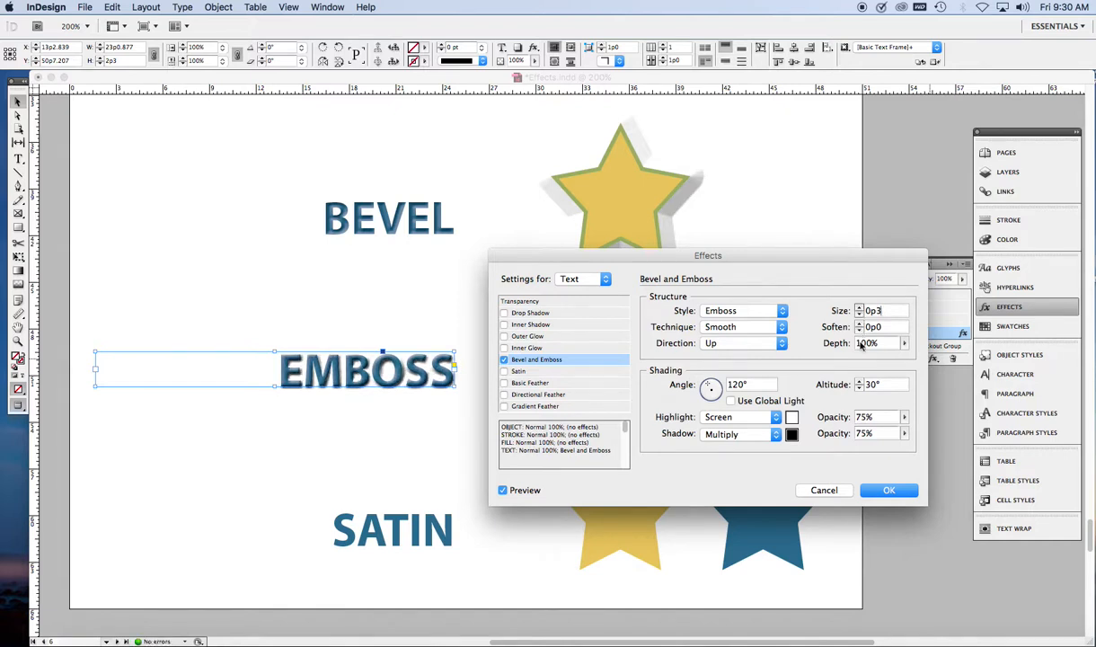
click(783, 346)
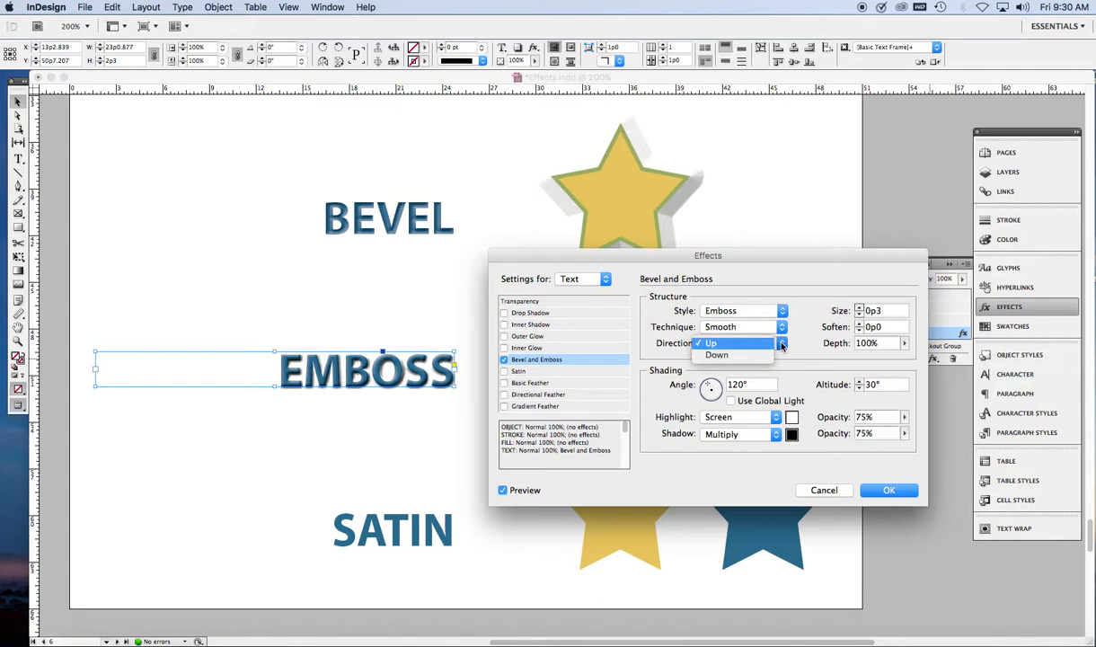
click(748, 358)
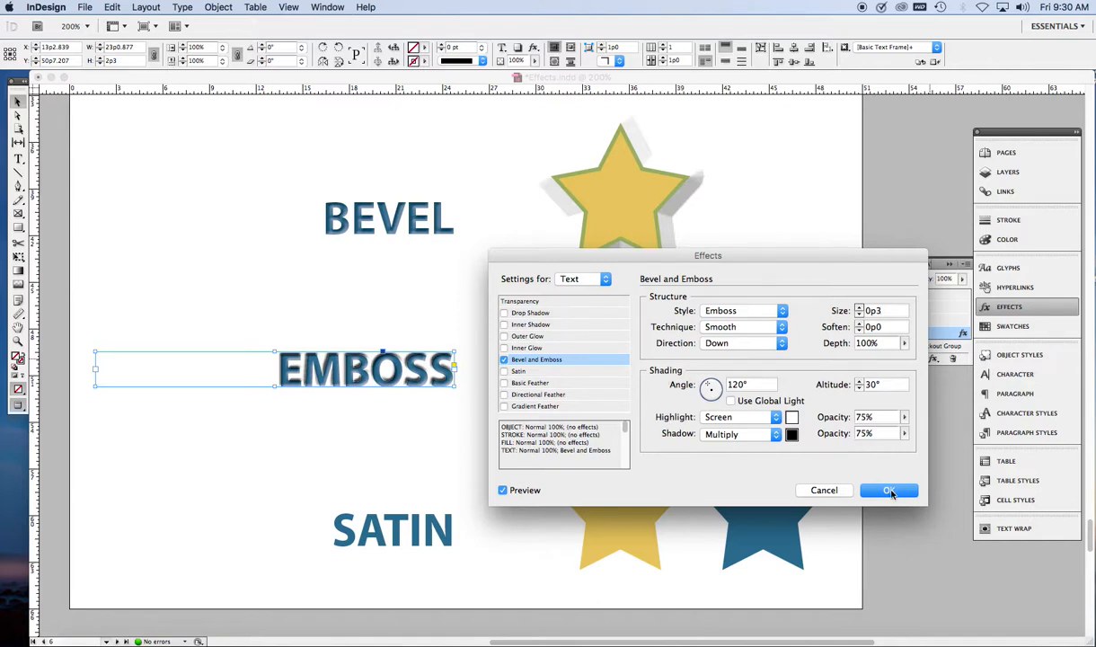
key(Return)
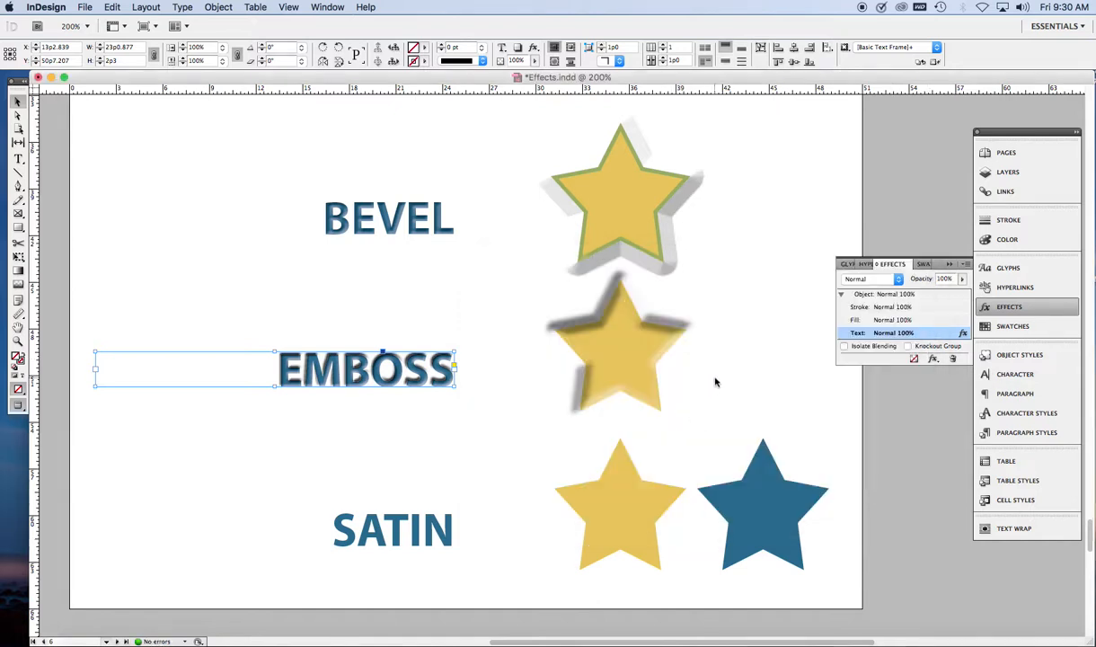
Clear the effects from the star beside EMBOSS and give it a Bevel and Emboss effect with the Pillow Emboss style
click(643, 366)
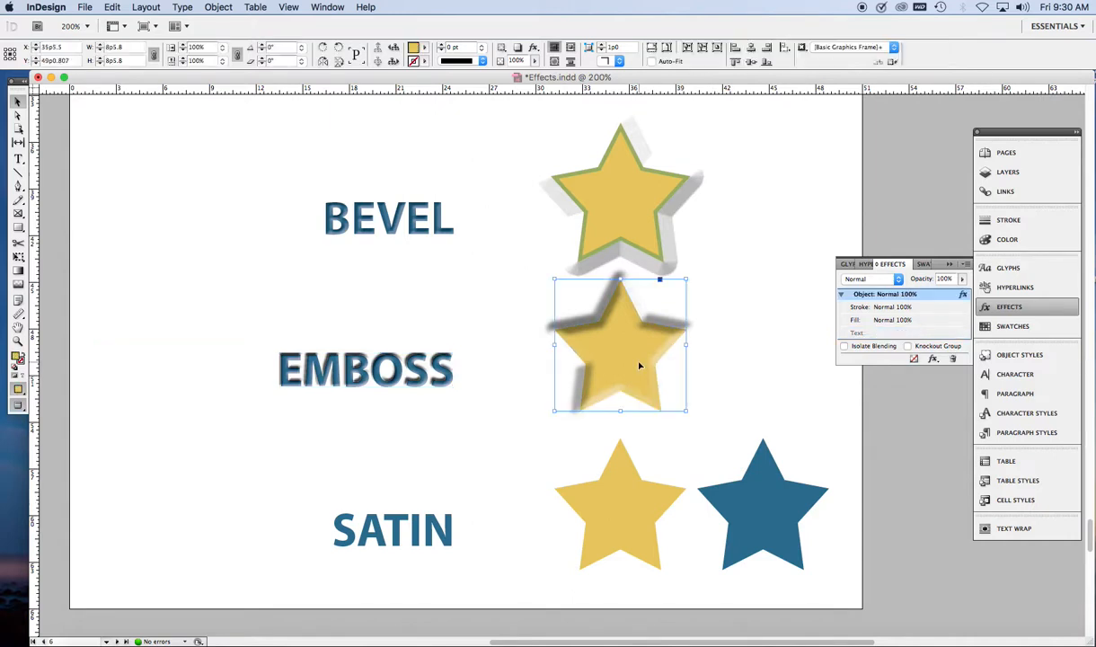
click(915, 360)
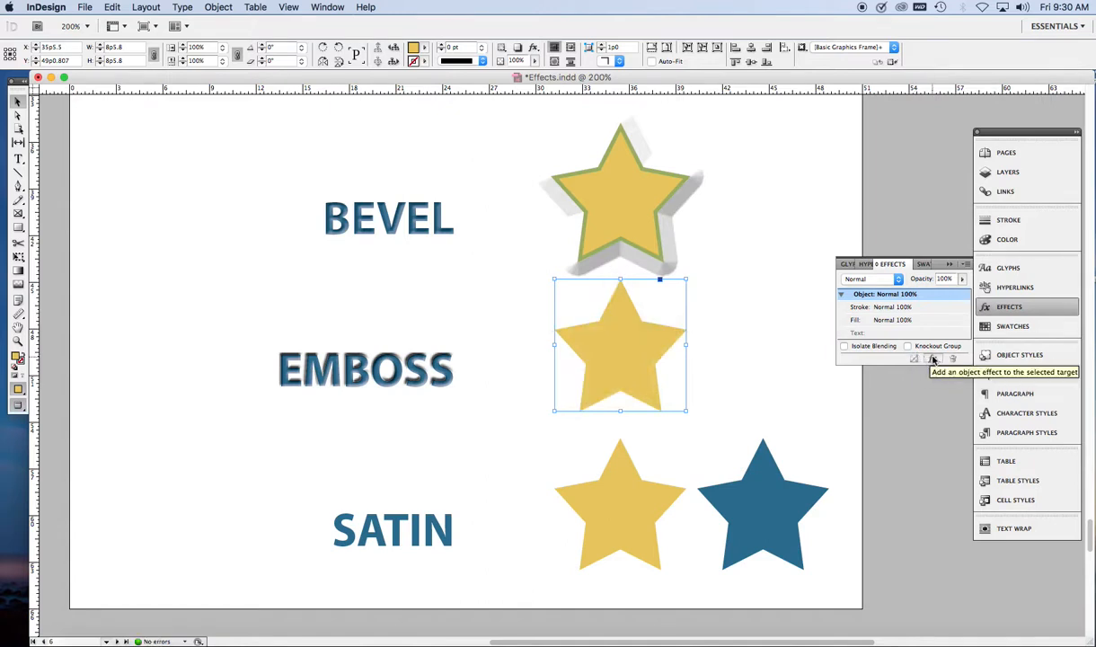
click(933, 358)
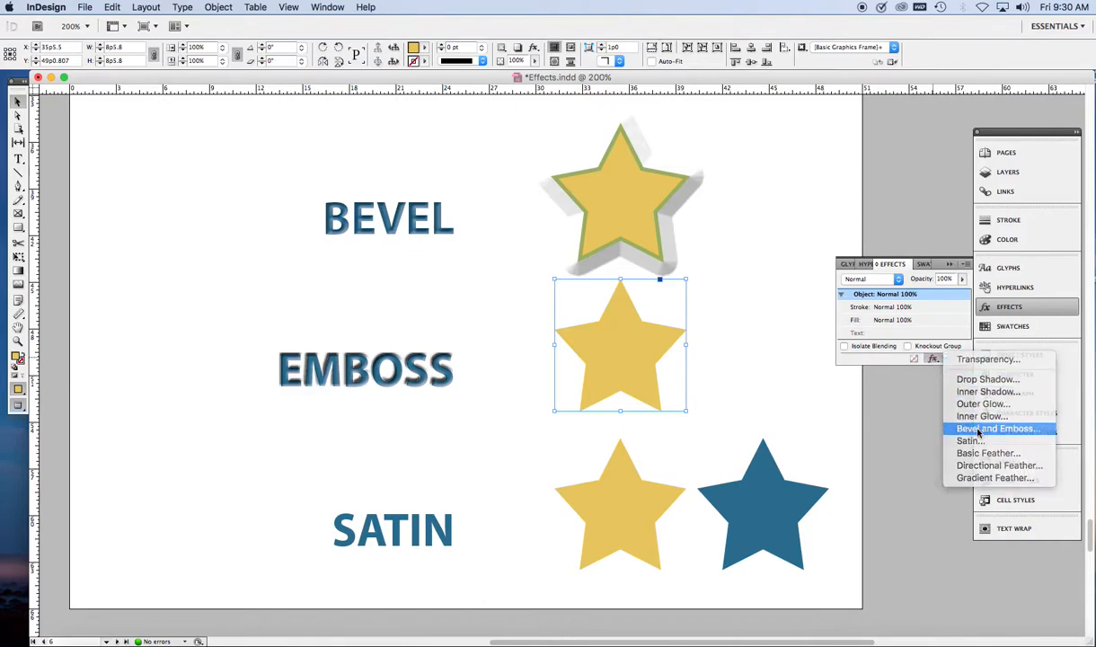
click(934, 427)
drag(721, 251, 328, 224)
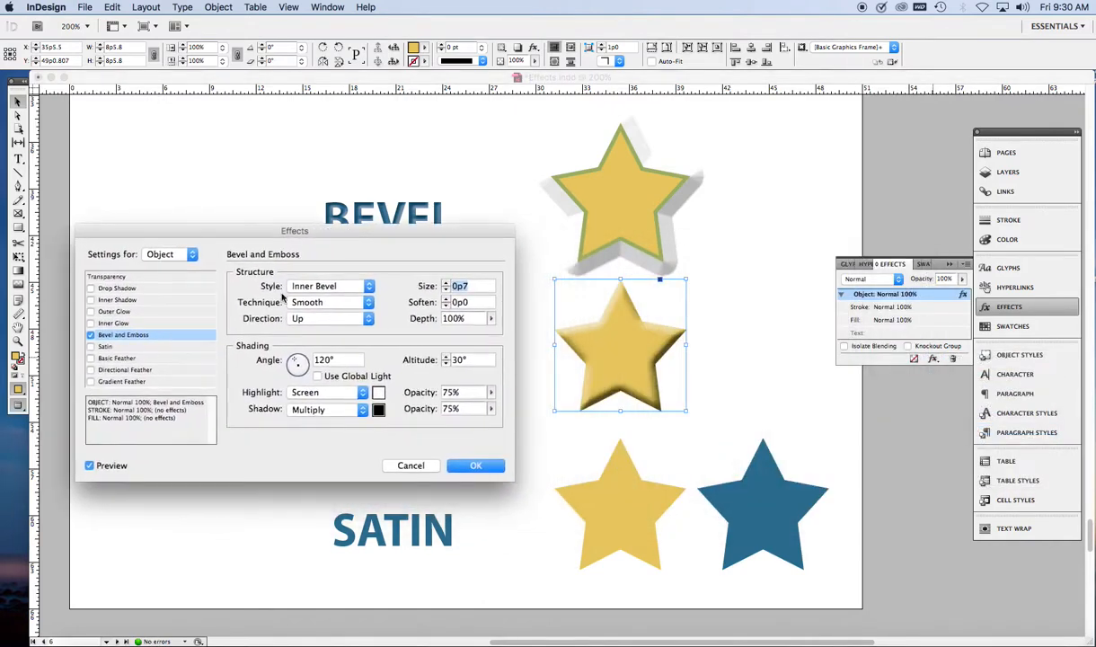
click(366, 288)
click(346, 295)
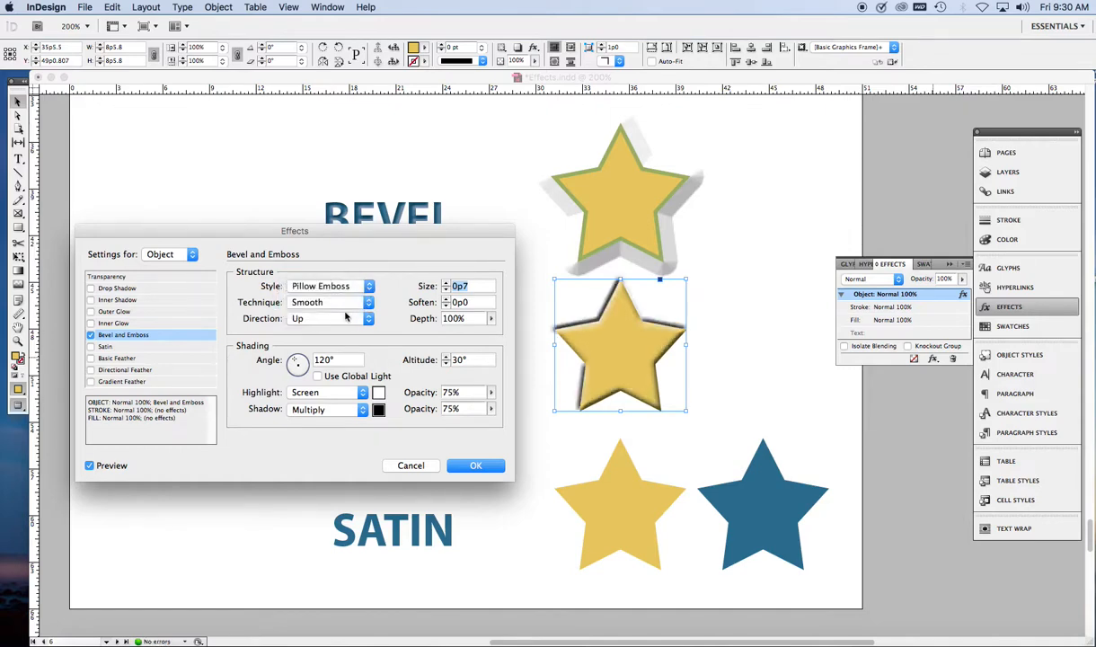
Set the star's pillow emboss to direction Down and size 0p9, and apply it
click(368, 320)
click(346, 330)
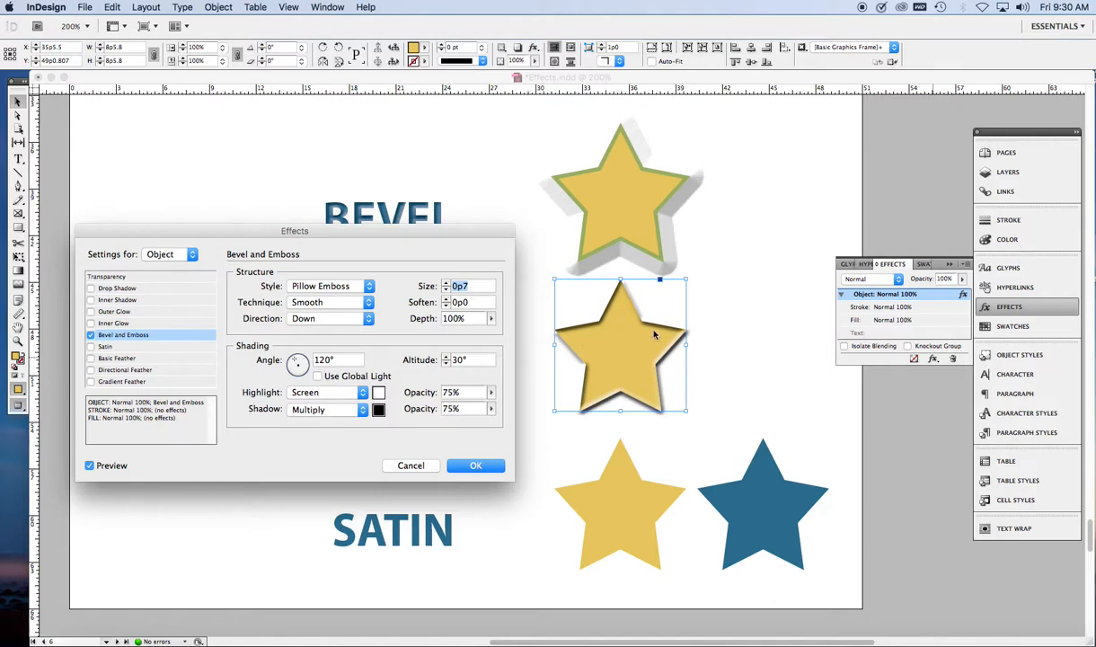
click(446, 283)
click(446, 283)
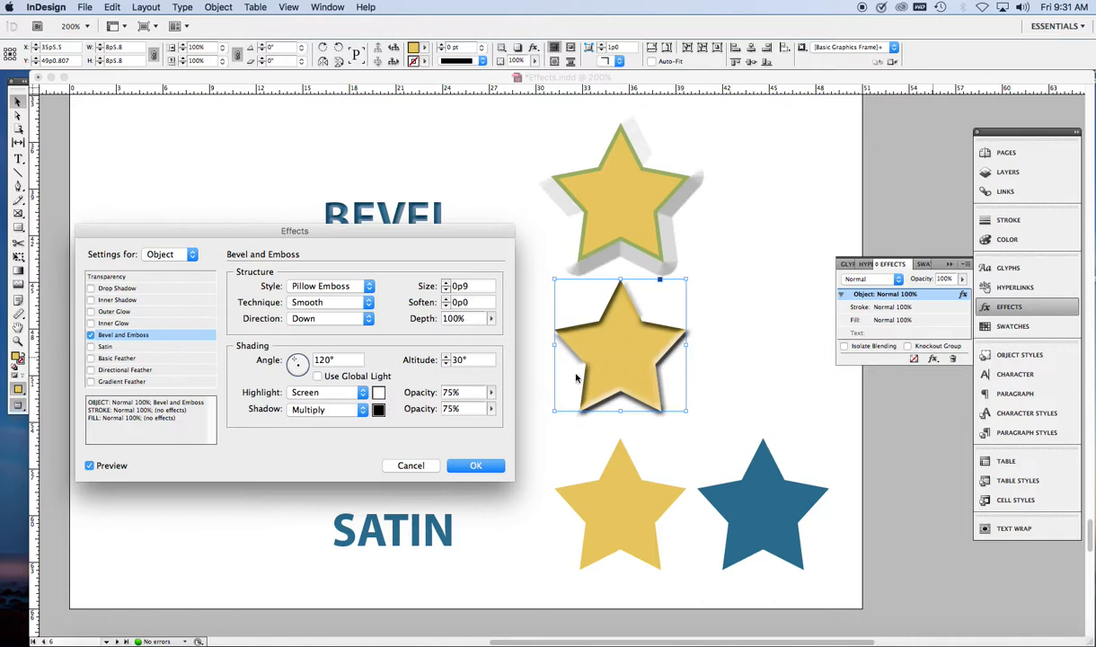
click(486, 468)
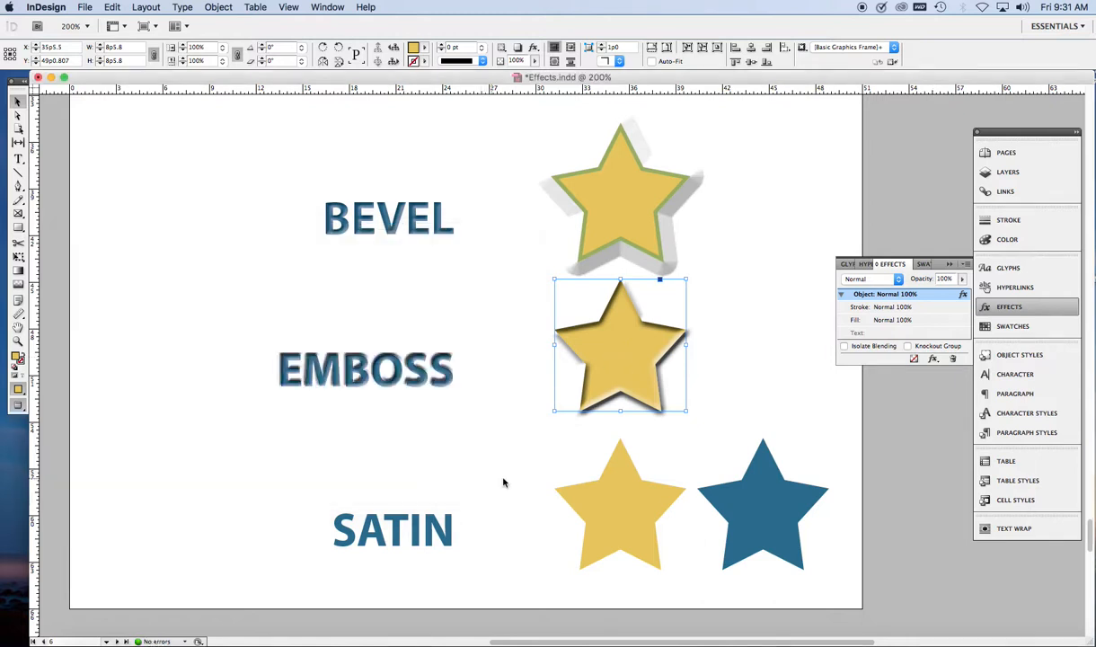
Add a Satin effect to both the yellow and the blue star beside SATIN, with size 0p11
drag(537, 441, 777, 537)
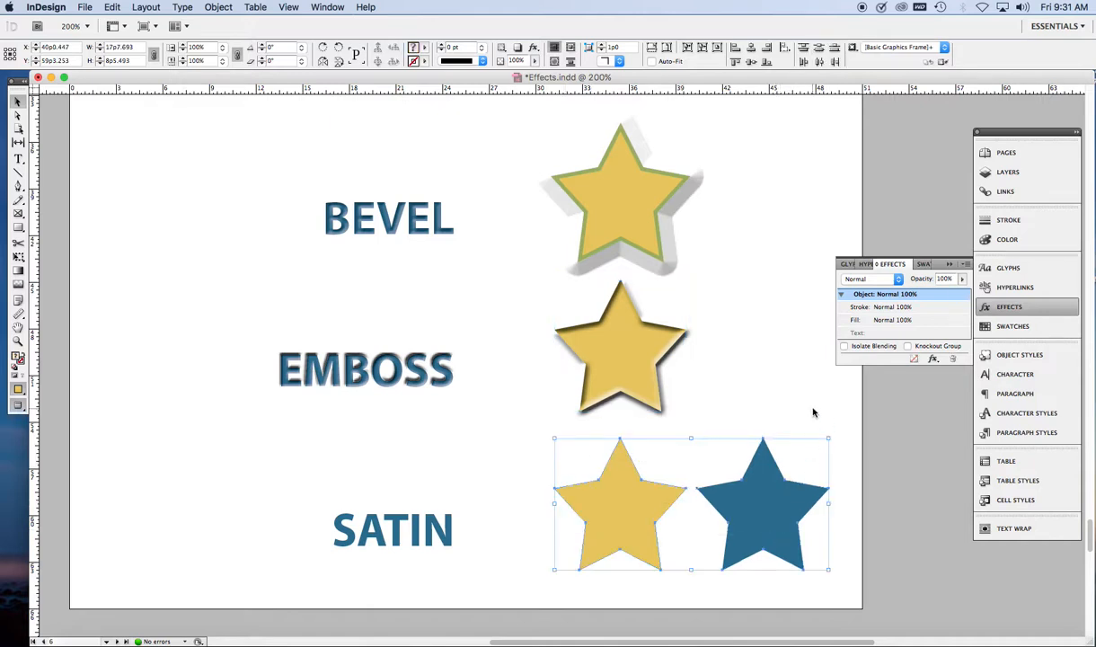
click(934, 360)
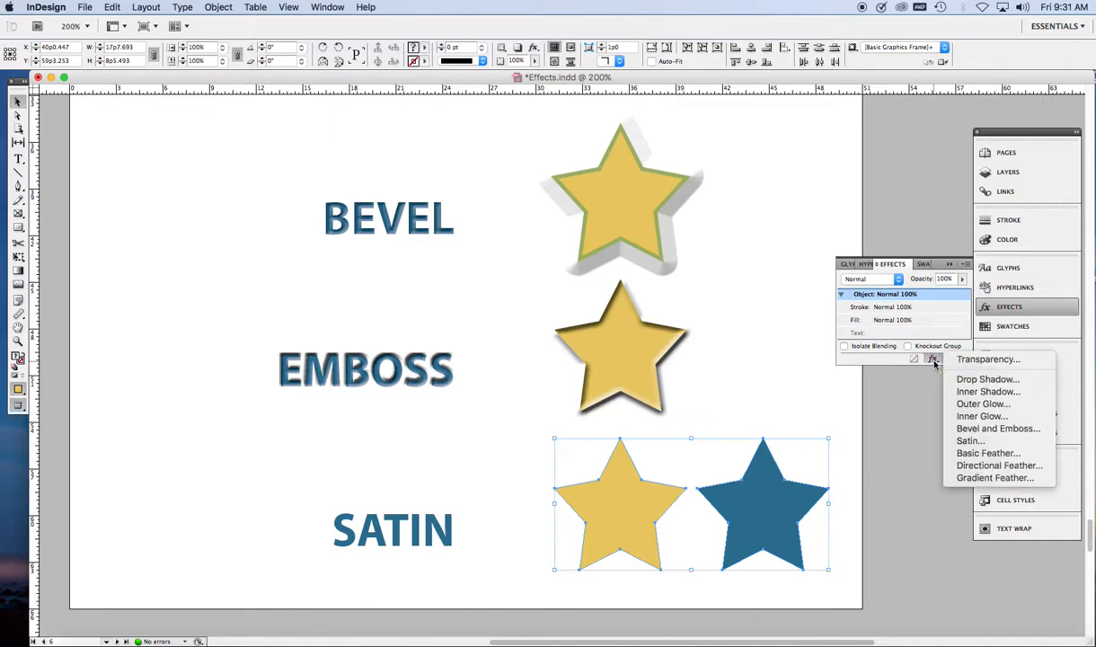
click(970, 444)
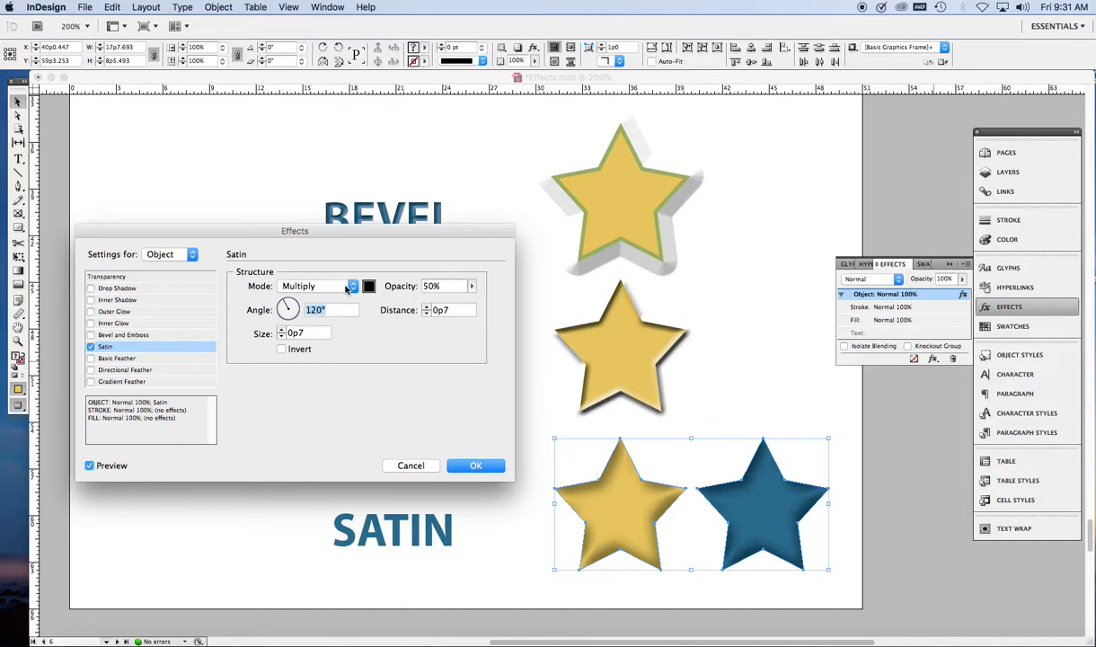
click(282, 331)
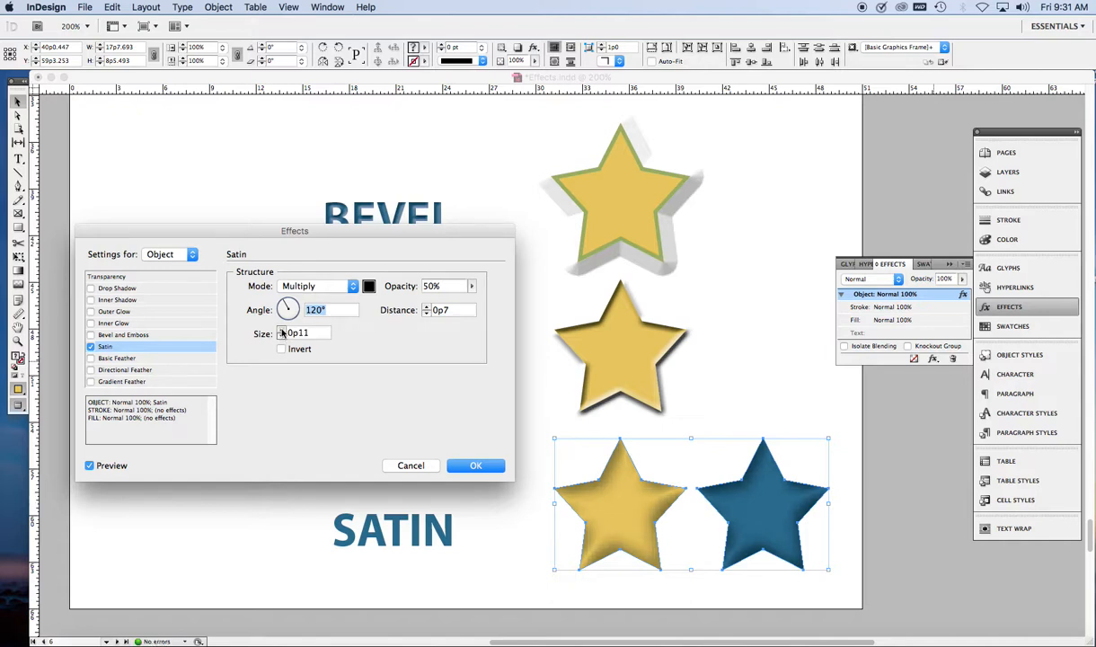
Try inverting the stars' satin, and preview the Soft Light, Color Dodge, Darken and Lighten blend modes
click(281, 349)
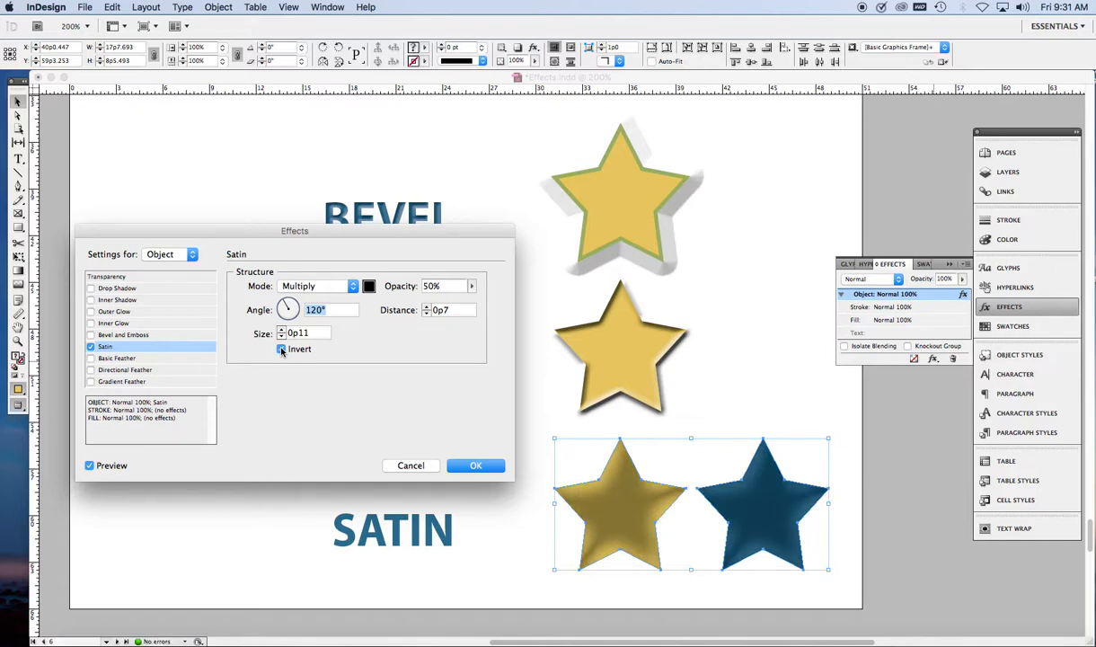
click(281, 349)
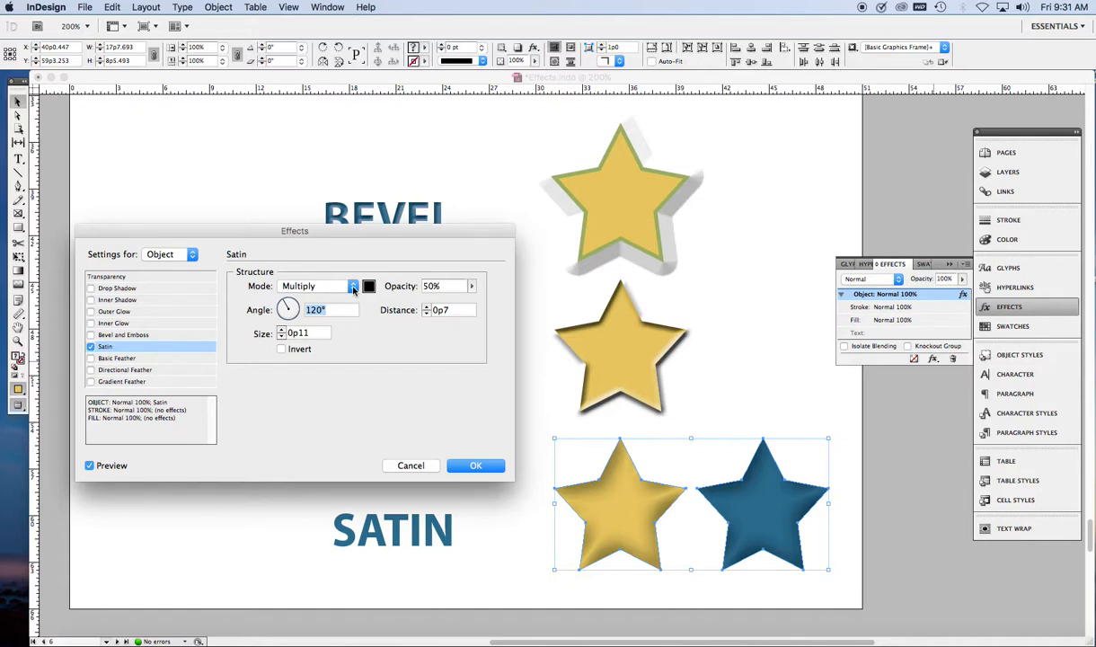
click(354, 288)
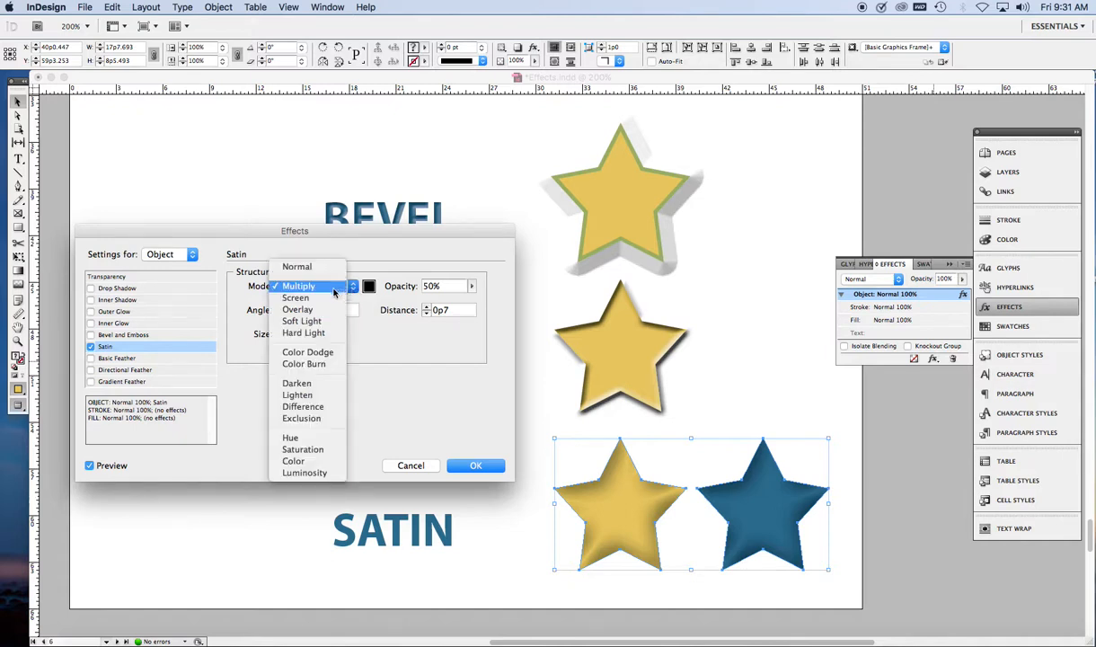
click(302, 321)
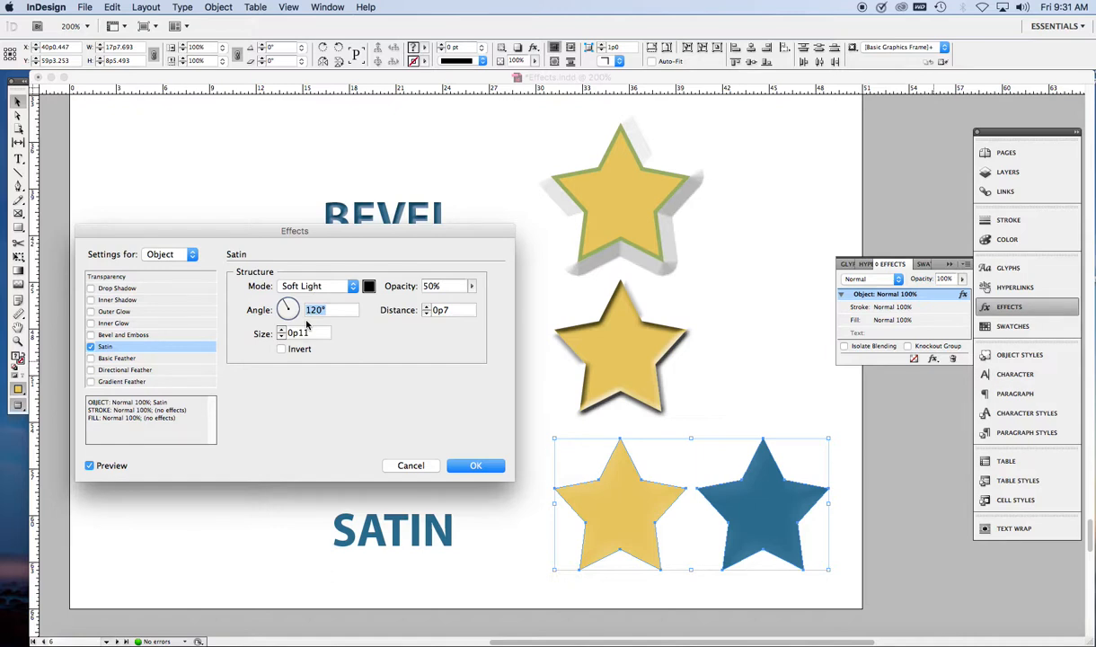
click(351, 288)
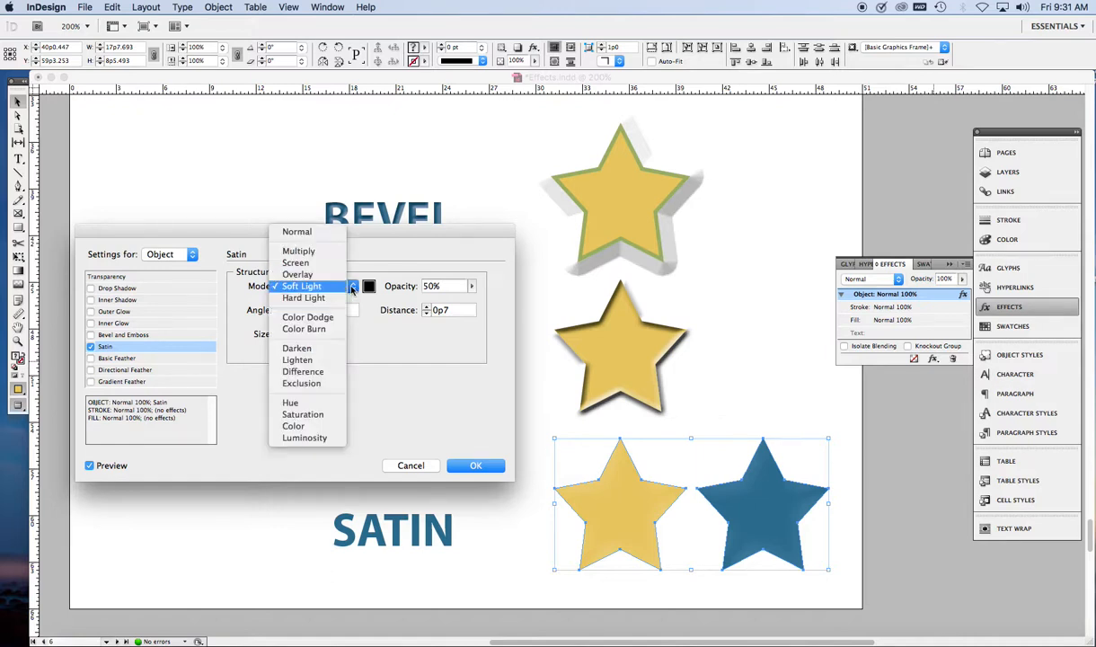
click(310, 317)
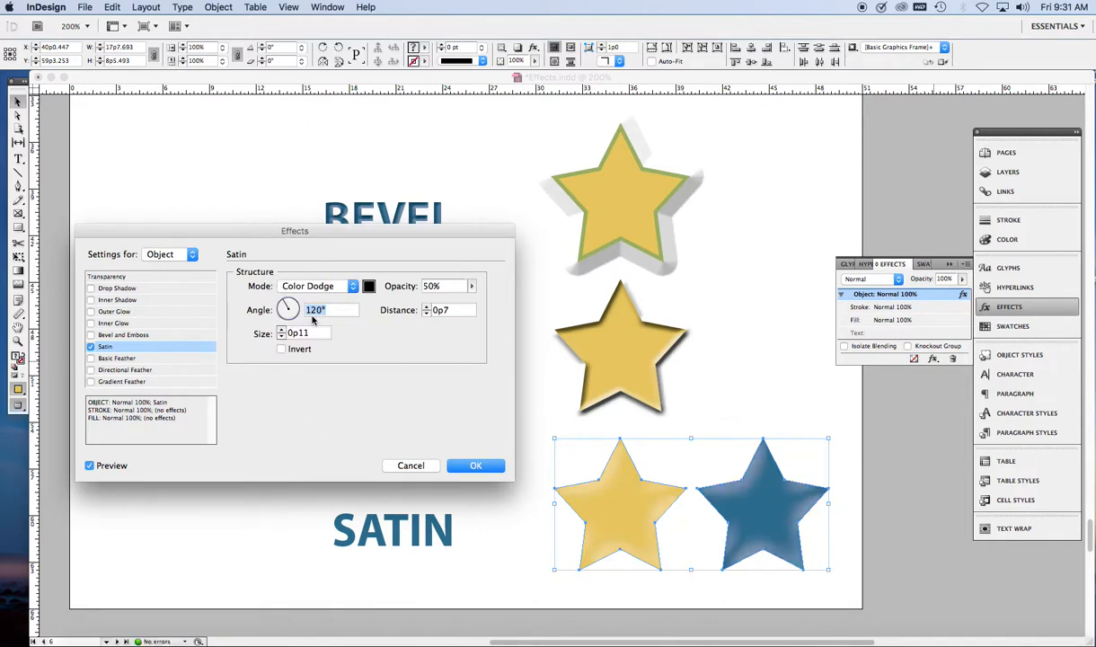
click(338, 284)
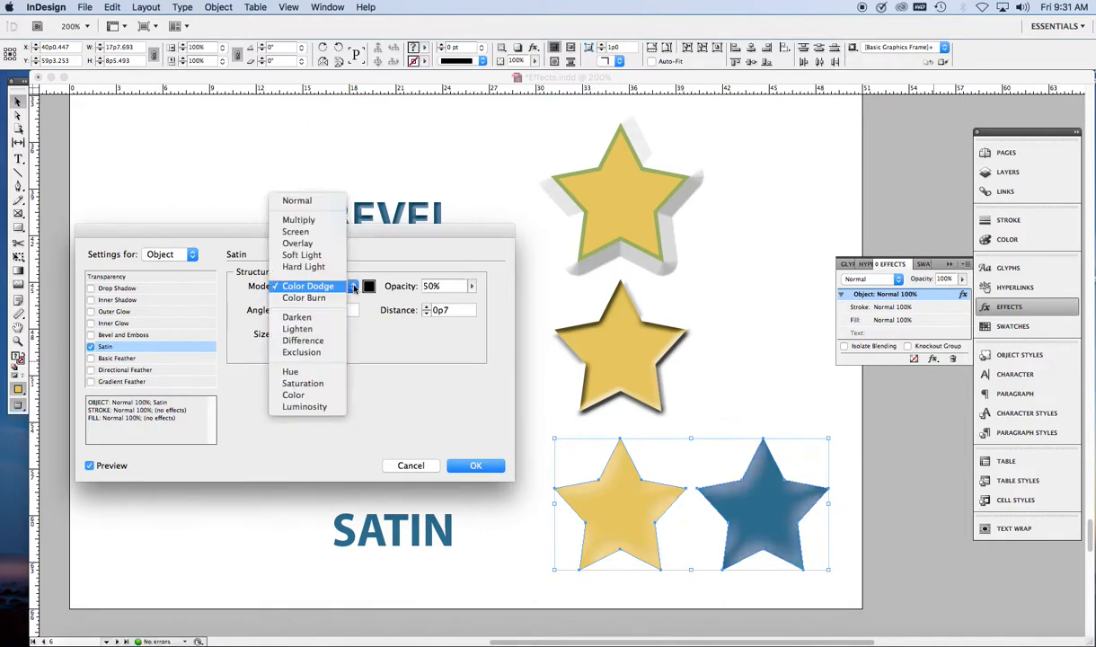
click(314, 318)
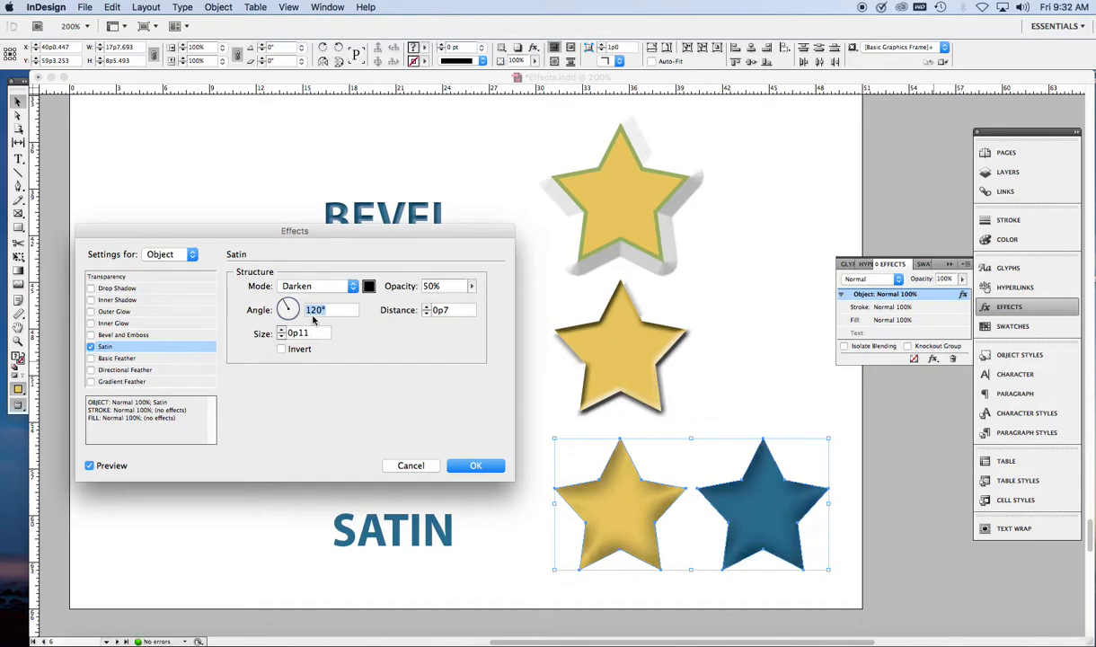
click(335, 280)
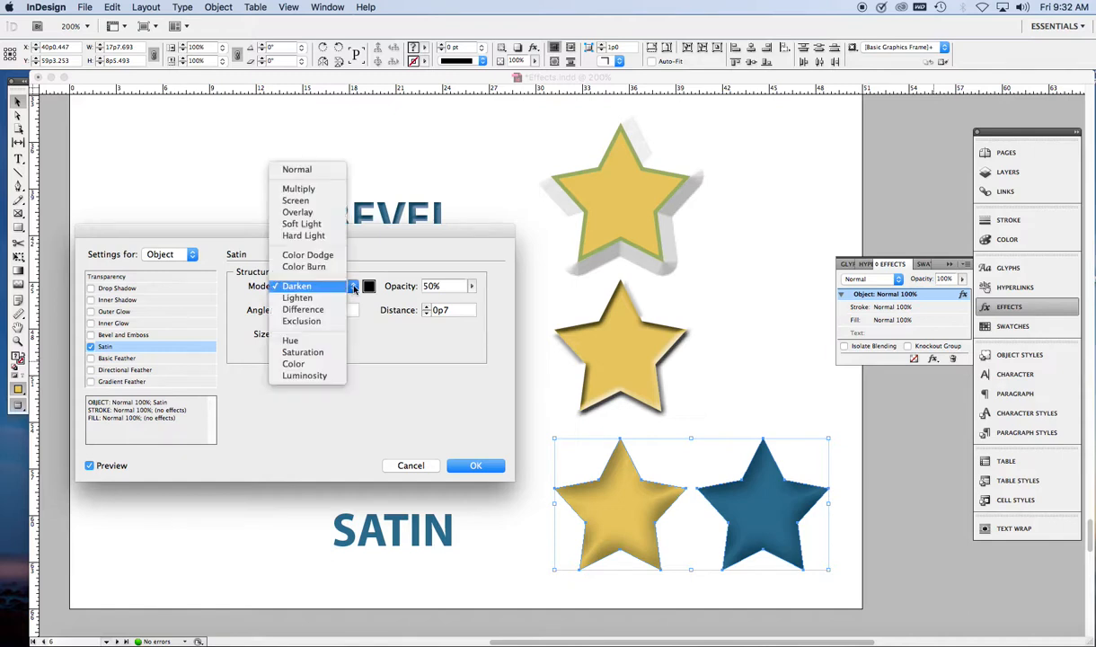
click(299, 298)
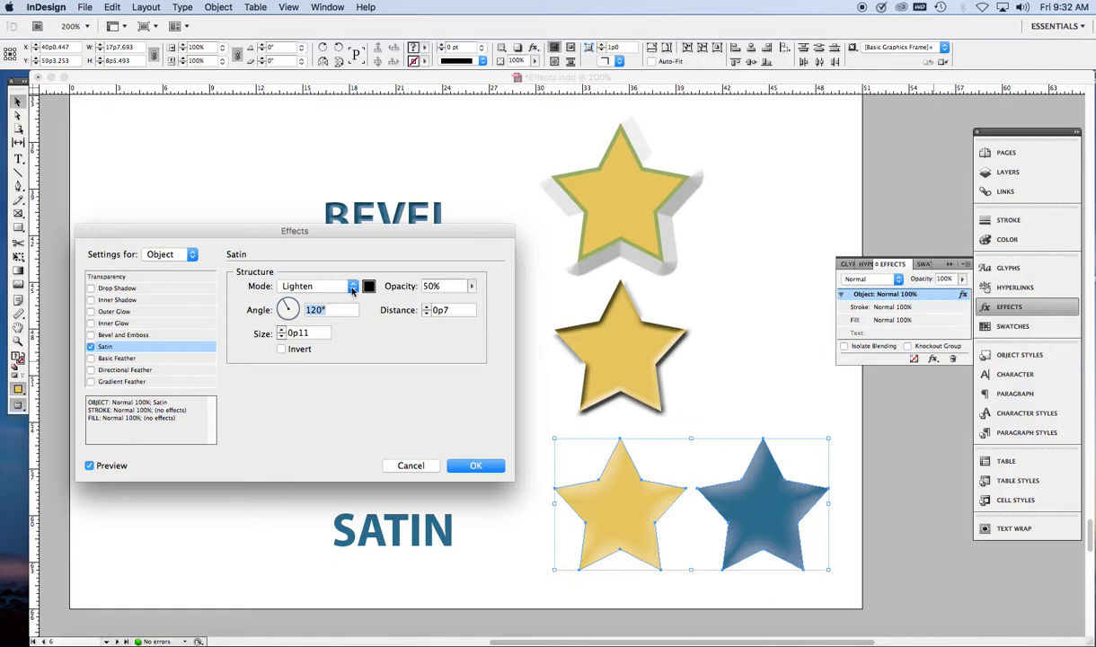
Set the blend mode of the stars' satin to Multiply and apply the effect
click(355, 288)
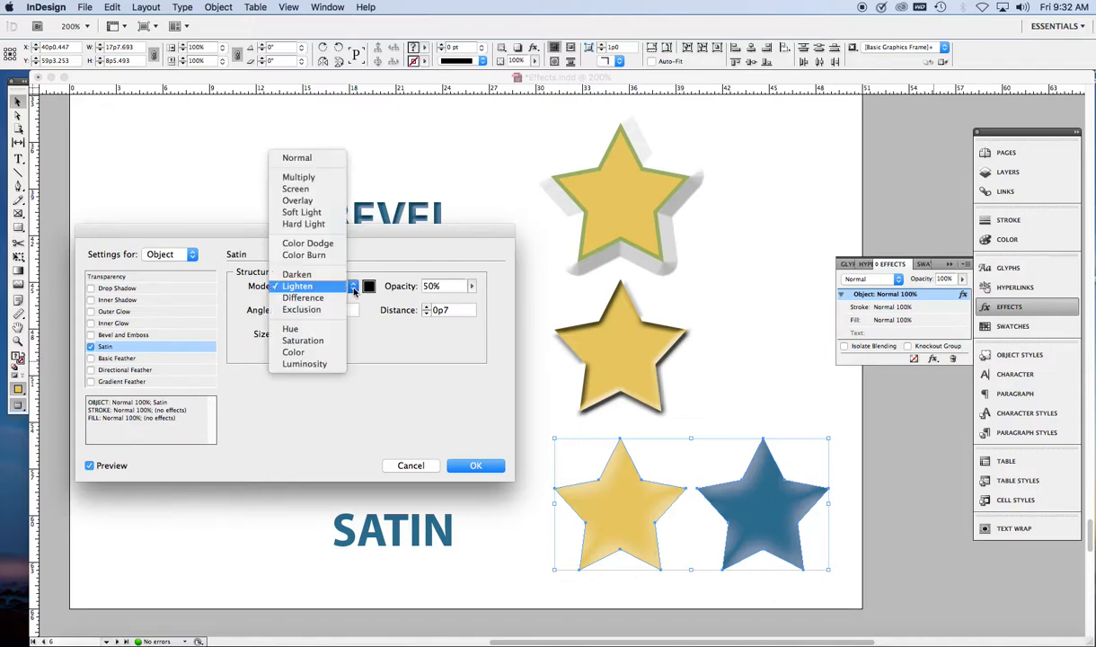
click(303, 180)
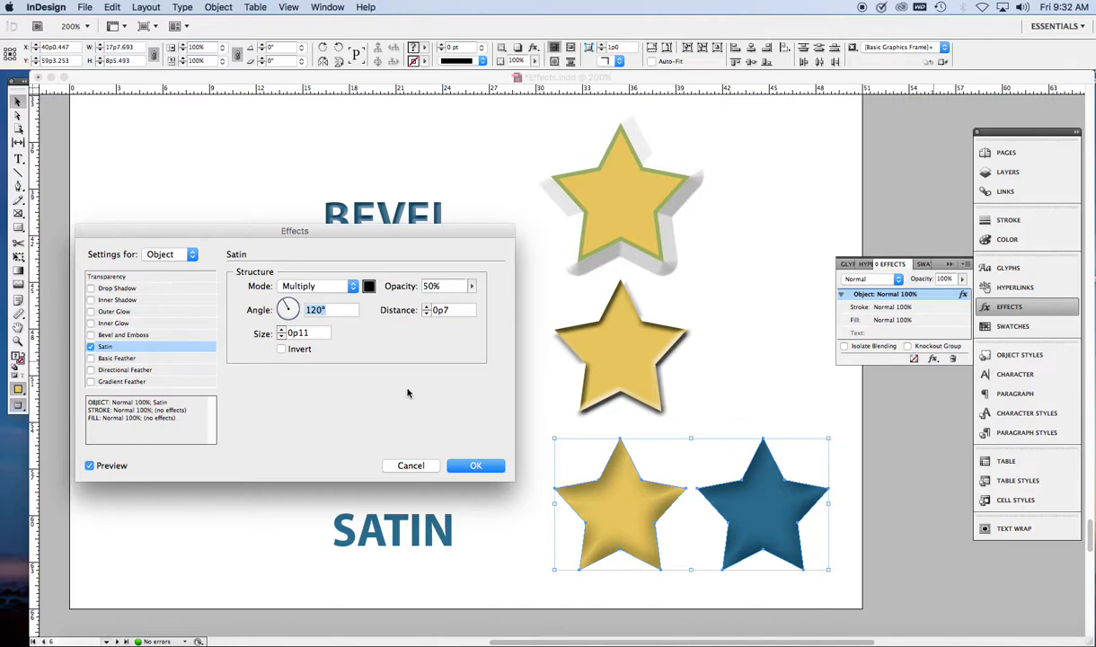
click(467, 463)
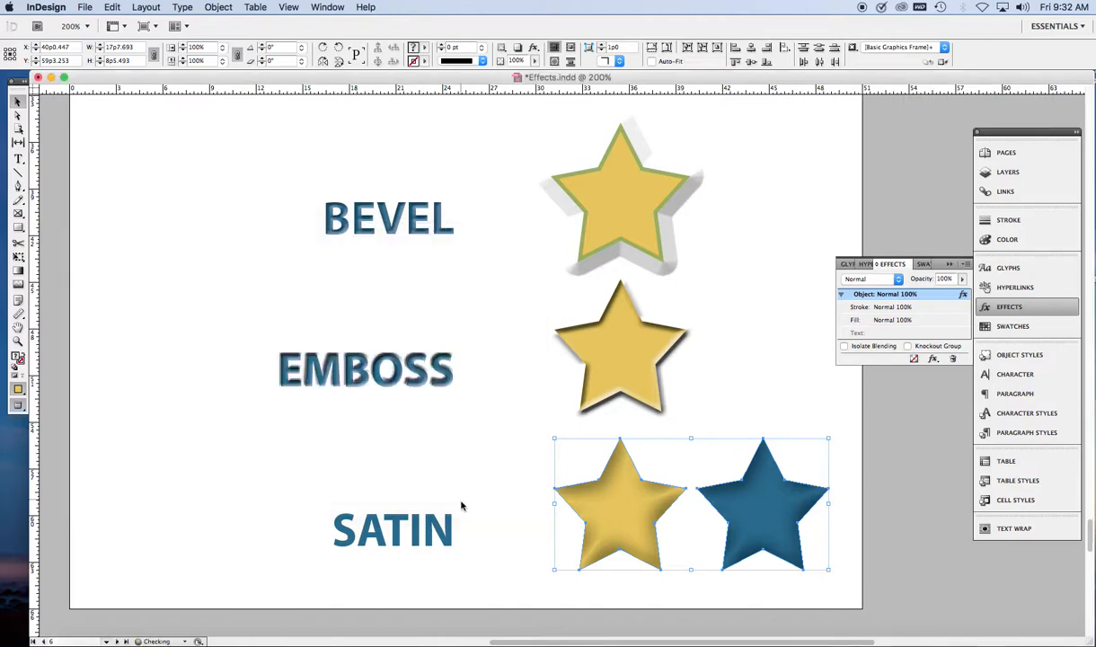
Add a Satin effect with the Lighten blend mode to the text only of the SATIN heading's frame
click(429, 513)
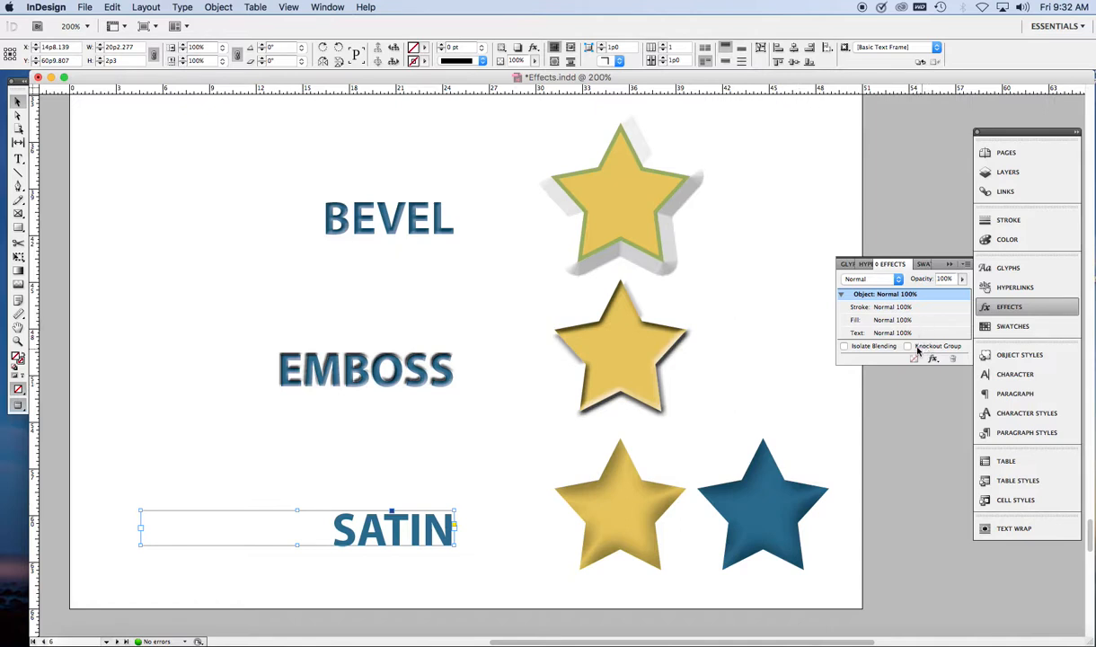
click(861, 332)
click(933, 358)
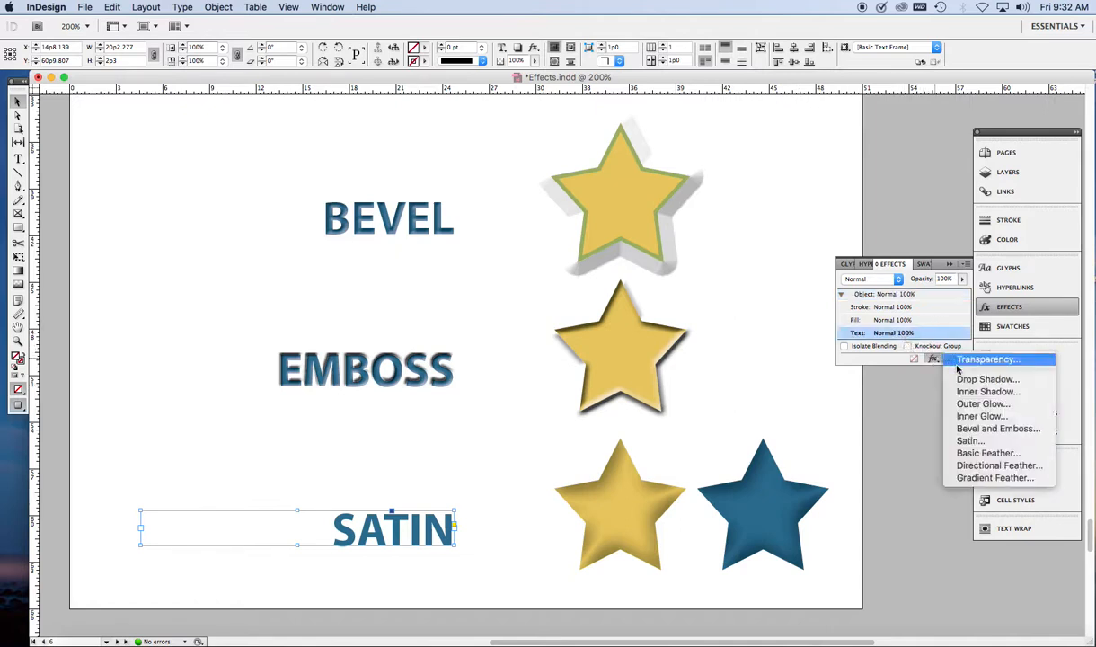
click(970, 441)
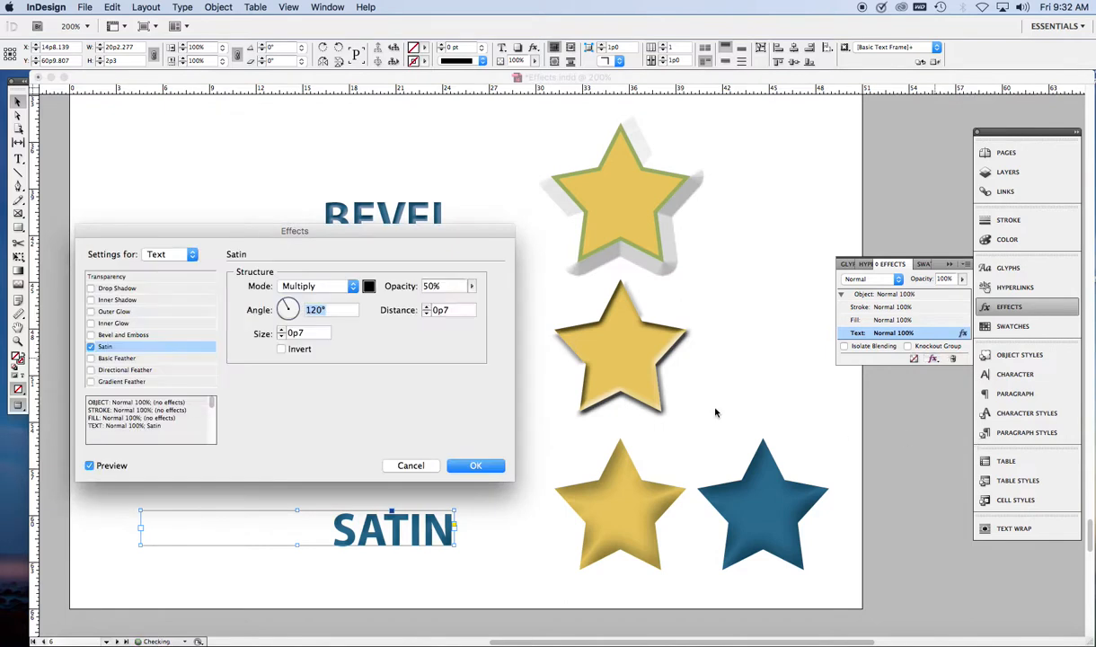
click(352, 287)
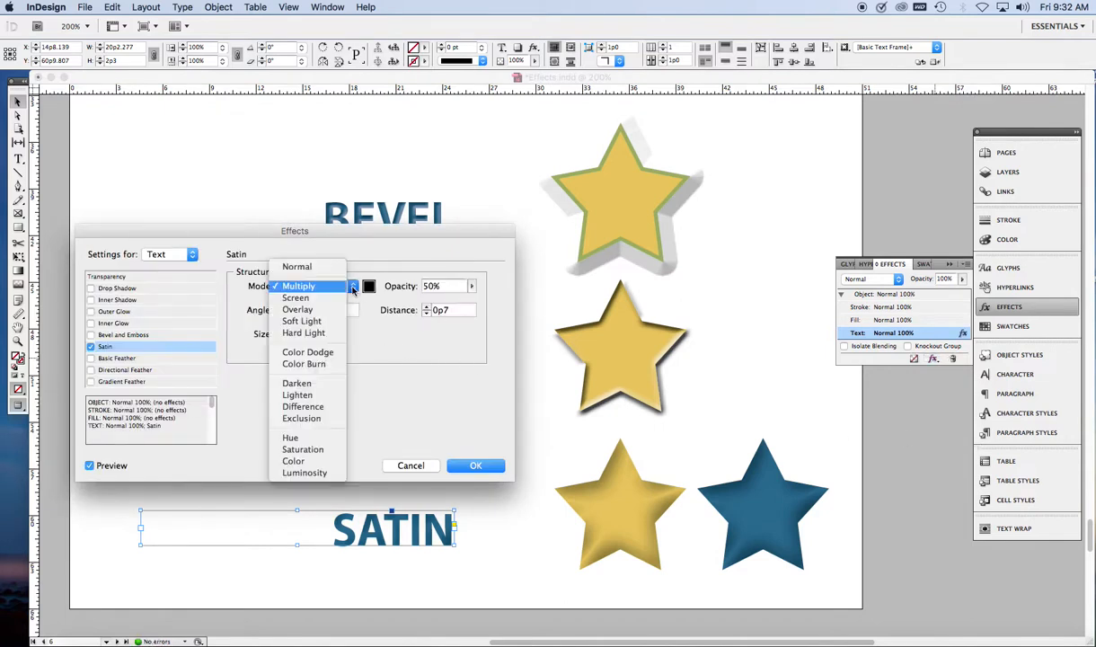
click(311, 394)
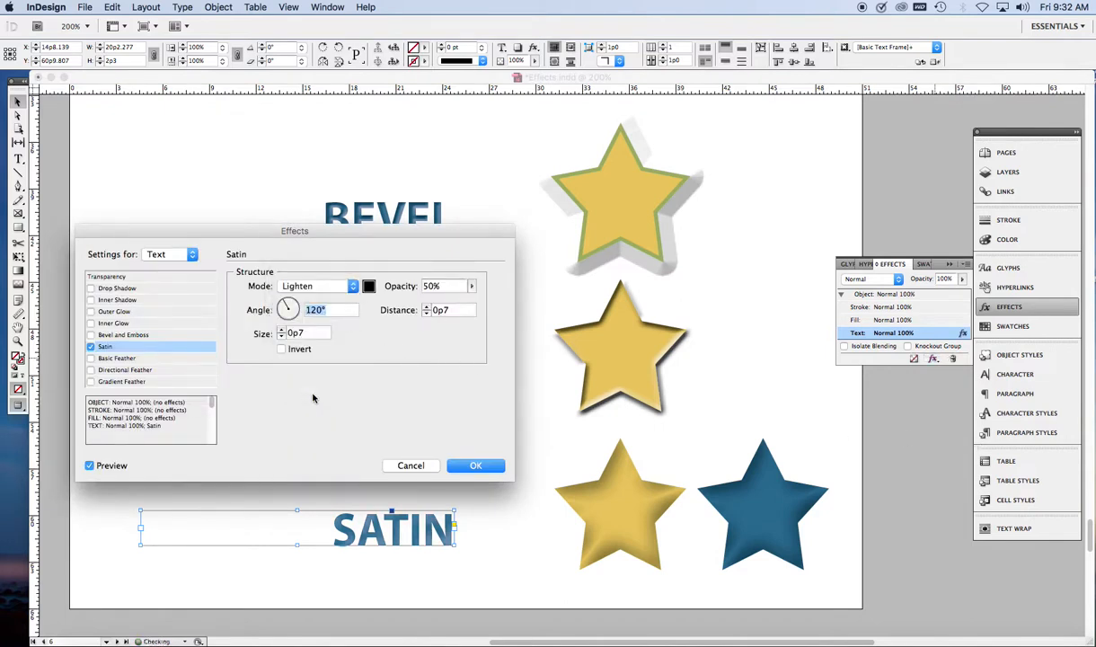
Reduce the SATIN text's satin size to 0p3, apply it and deselect the frame
click(282, 336)
click(281, 336)
click(281, 336)
click(281, 336)
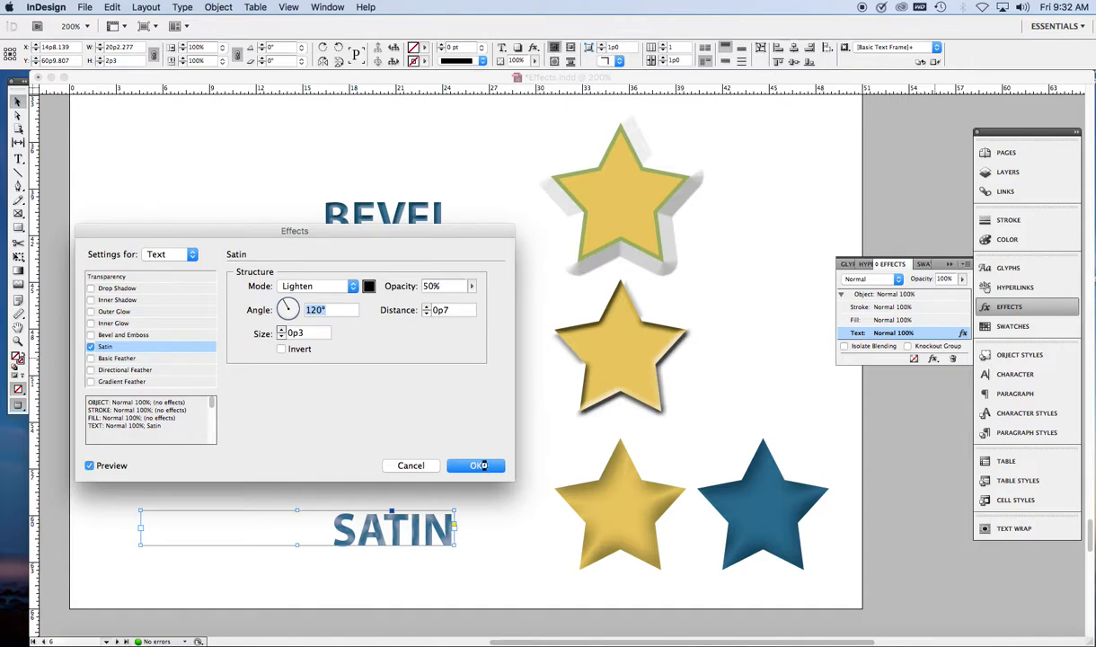
click(490, 464)
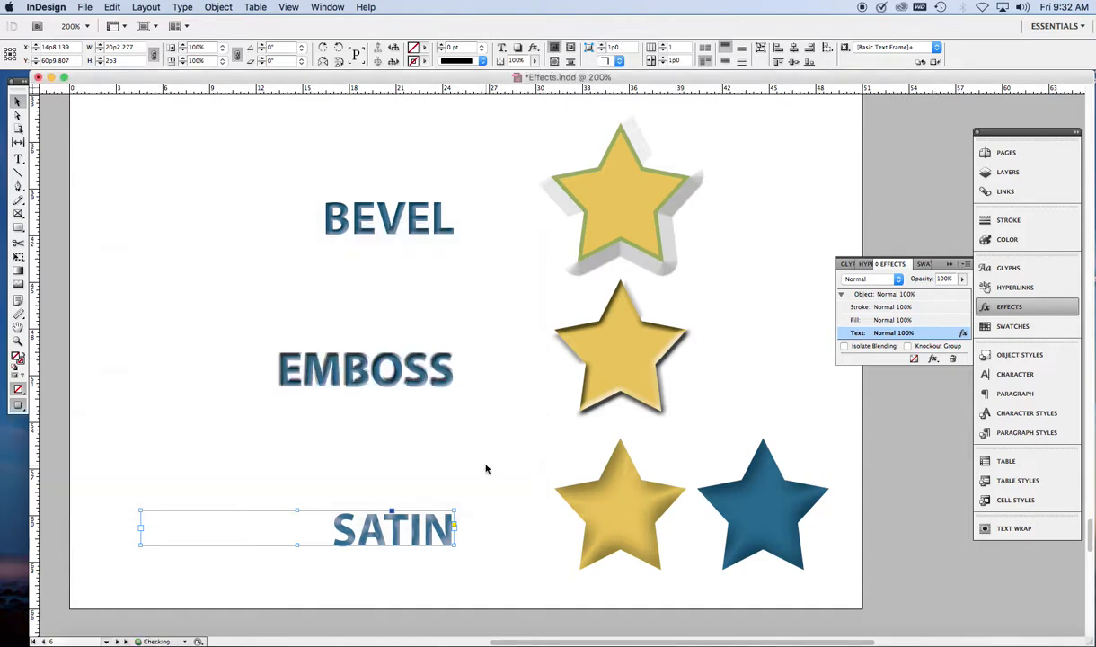
click(823, 418)
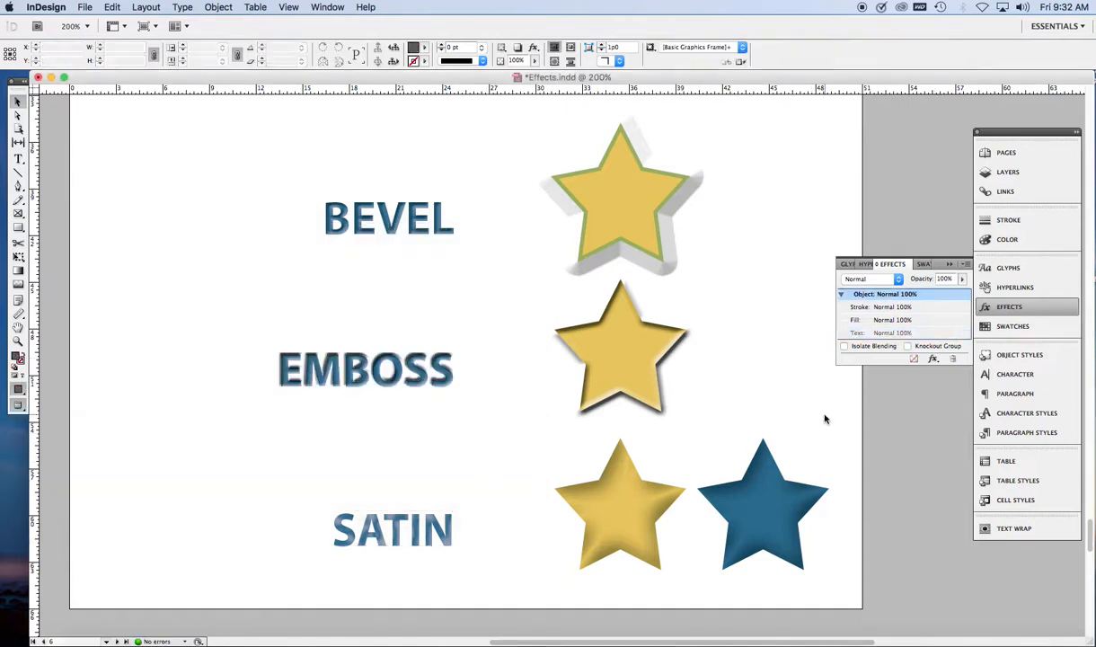